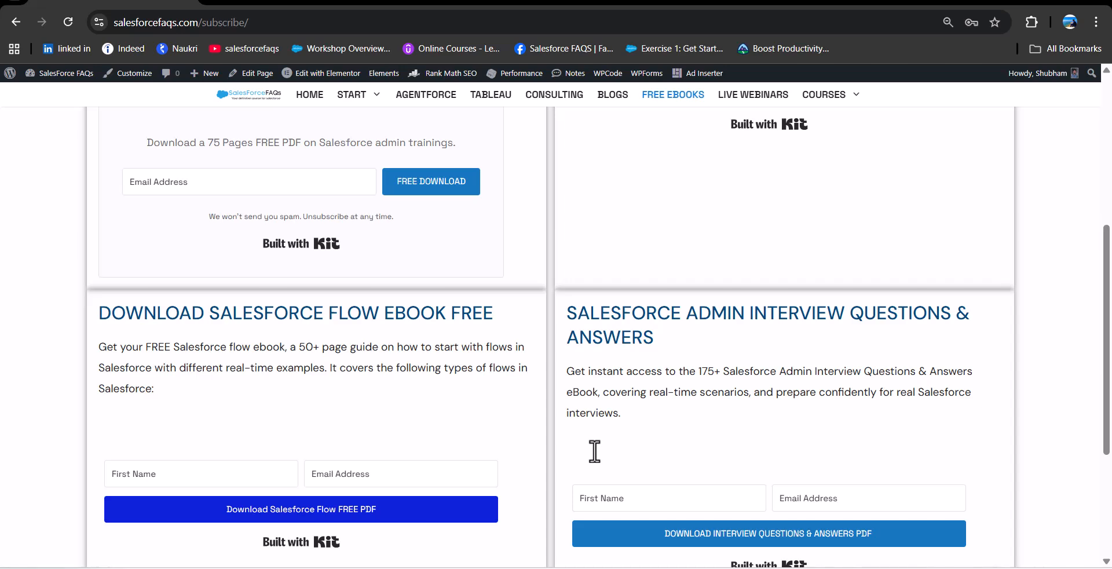
# Open the Join Pro (Bundle) course page on salesforcefaqs.com and examine its benefits and the offered training courses
pyautogui.scroll(5, 595, 452)
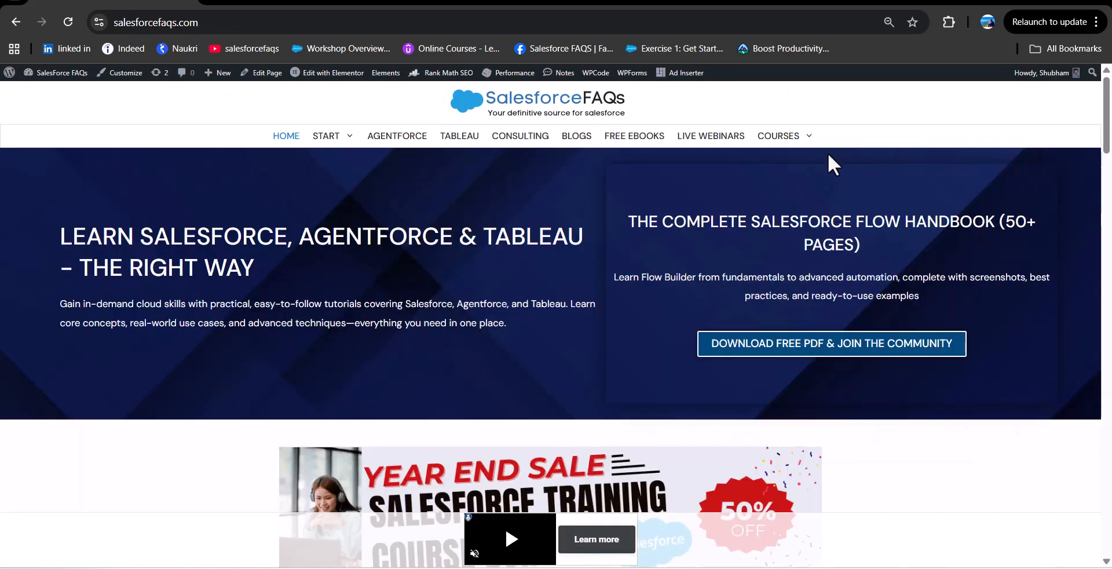
pyautogui.moveTo(770, 146)
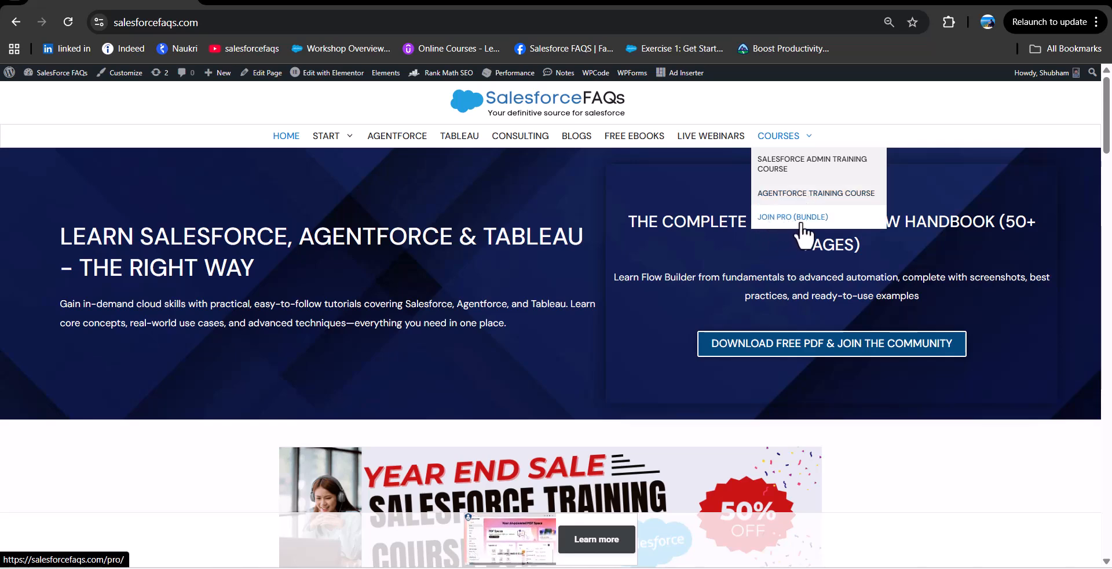
pyautogui.click(773, 136)
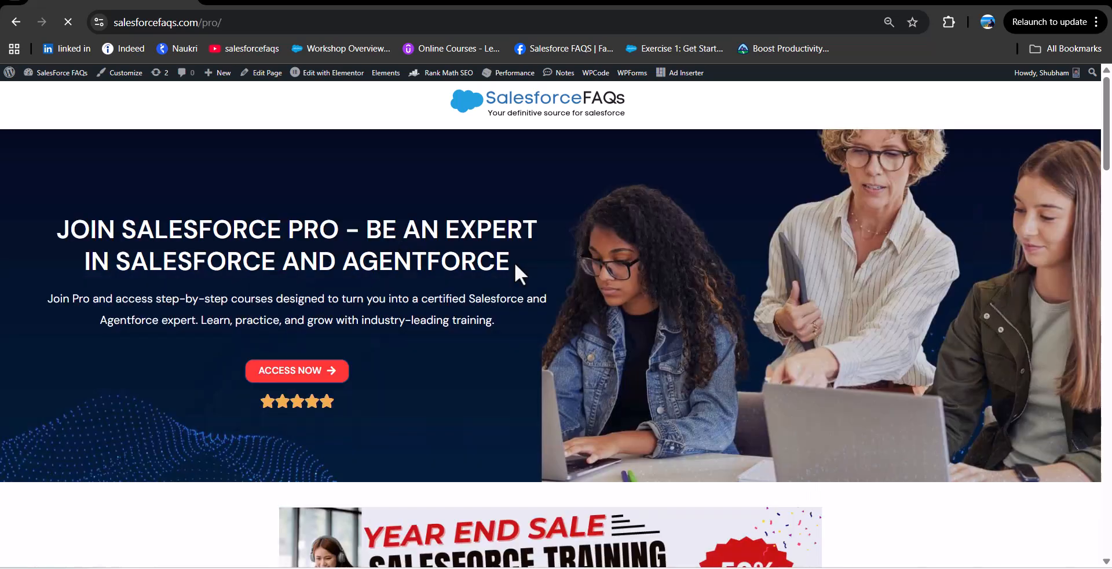
pyautogui.scroll(-1, 516, 264)
pyautogui.scroll(-1, 515, 264)
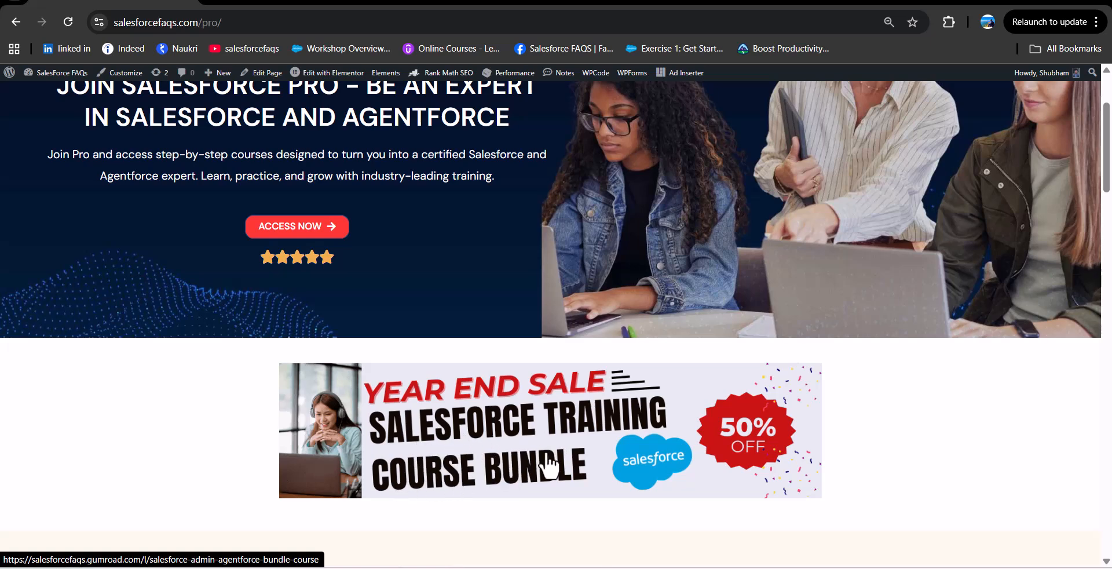
pyautogui.scroll(-1, 634, 418)
pyautogui.scroll(-6, 634, 418)
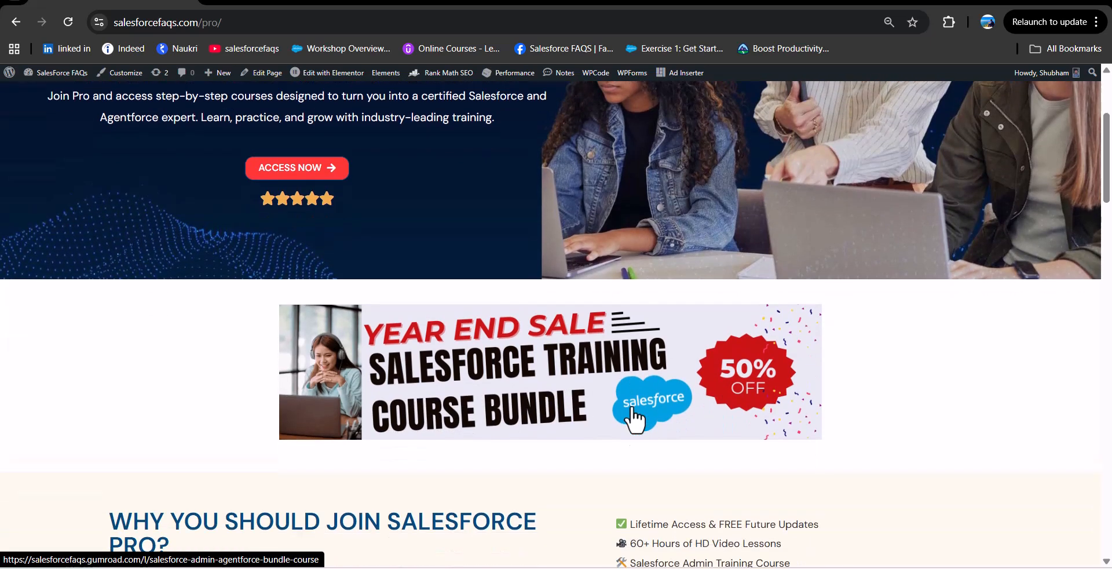
pyautogui.scroll(-4, 577, 389)
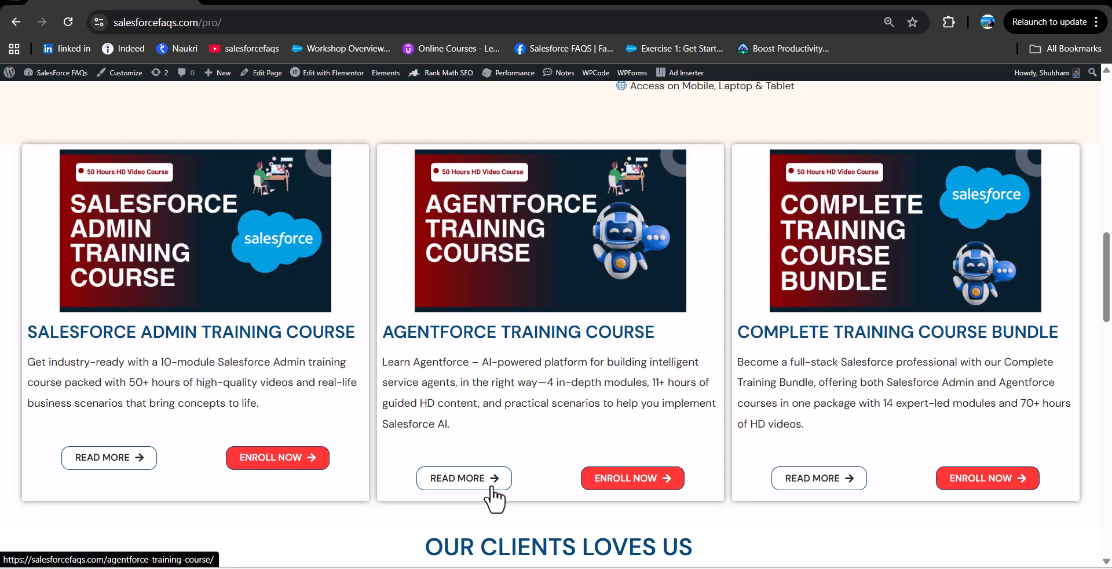
# Switch to Salesforce Setup and open the Agentforce (Default) and Agentforce Service Agent records in separate browser tabs
pyautogui.hotkey('alt', 'Tab')
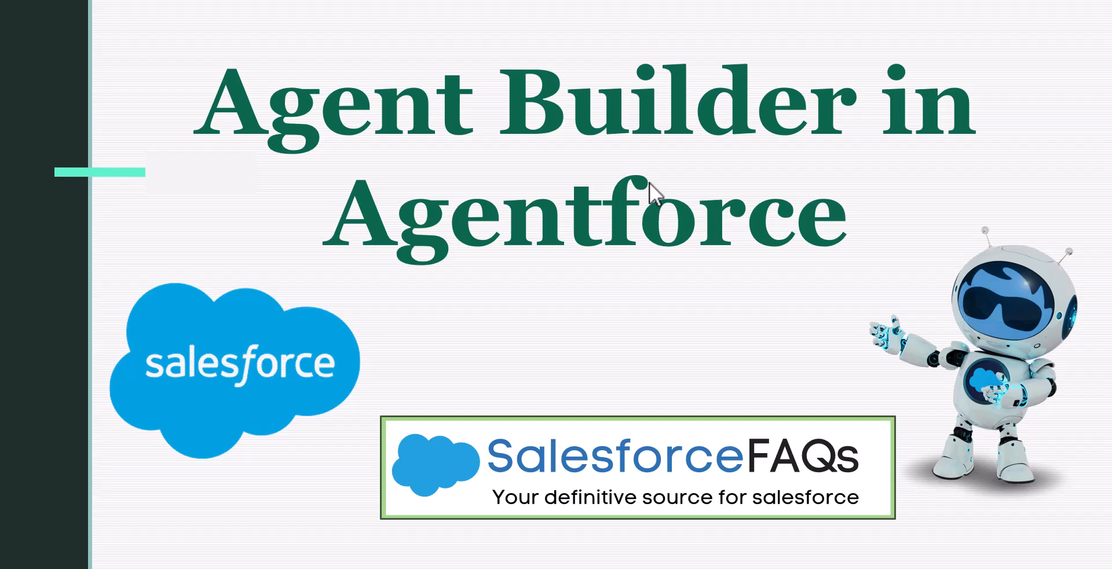
pyautogui.hotkey('alt', 'Tab')
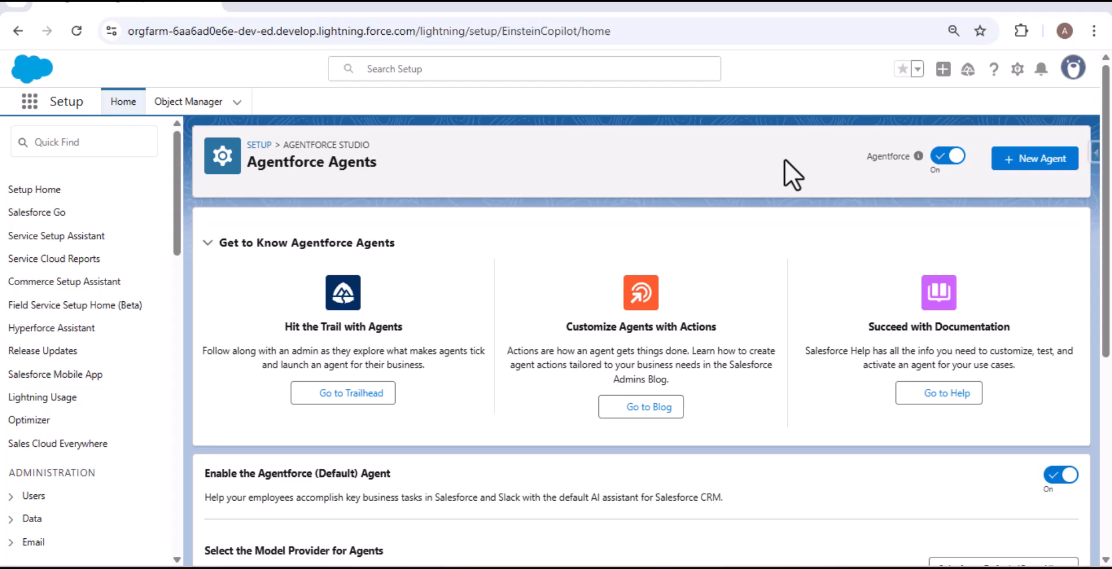
pyautogui.scroll(-5, 780, 262)
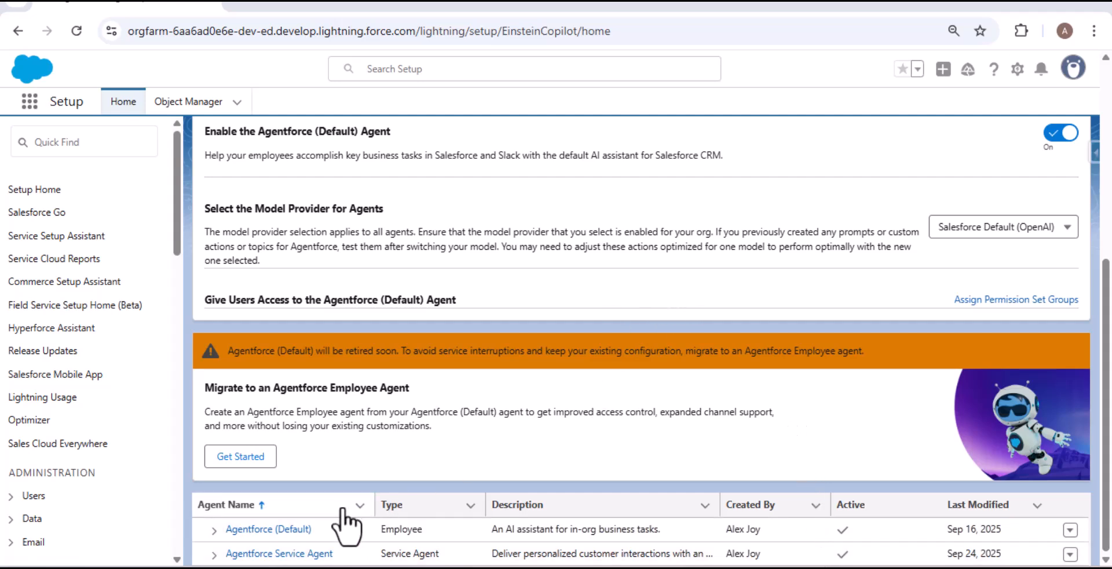
pyautogui.rightClick(294, 529)
pyautogui.click(346, 343)
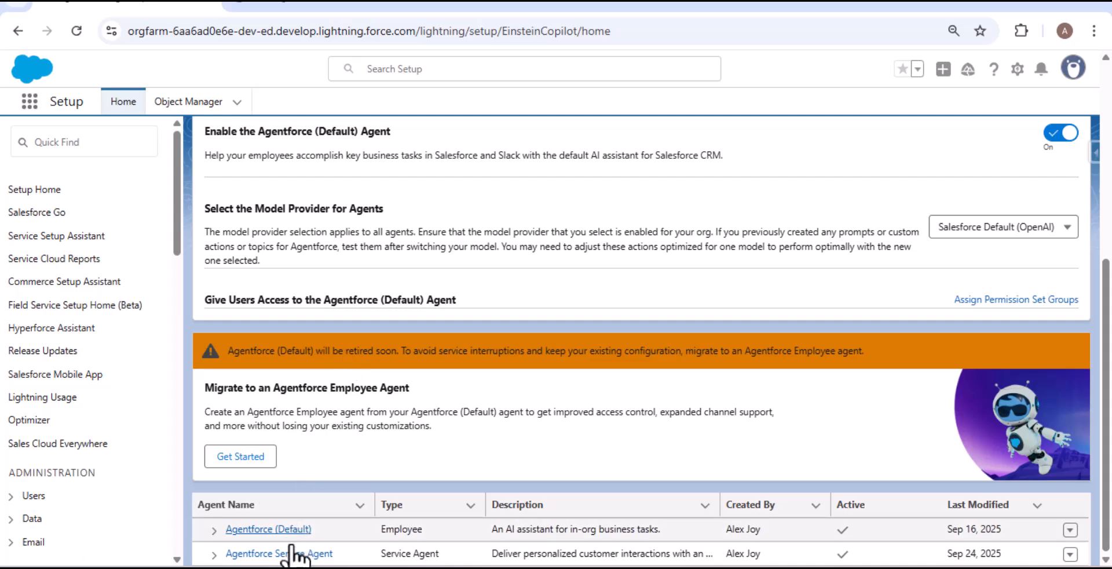
pyautogui.rightClick(292, 550)
pyautogui.click(331, 371)
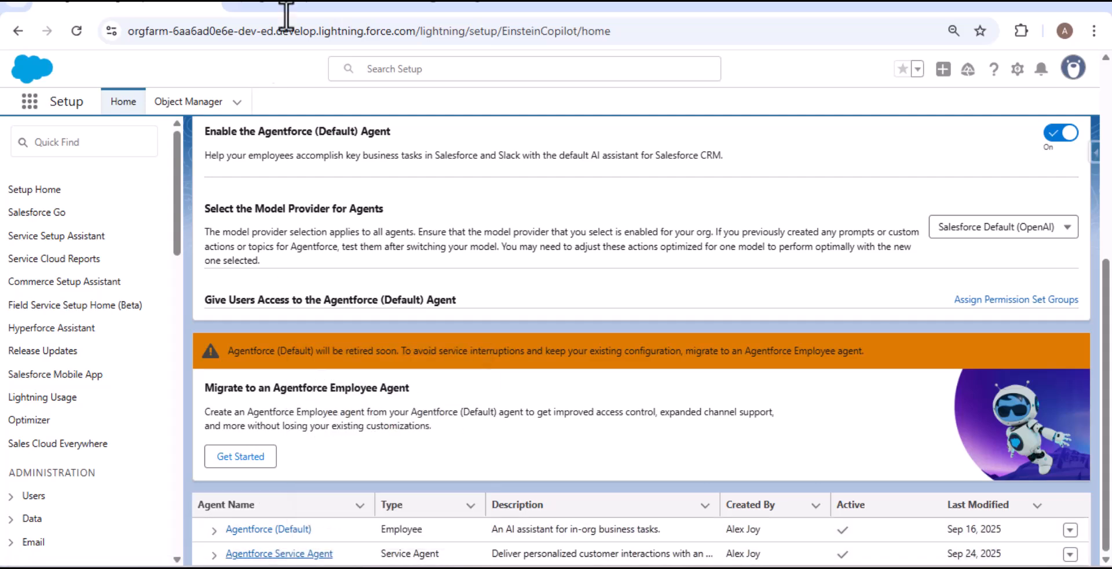
# Compare the agent type and API name of Agentforce (Default) with those of Agentforce Service Agent
pyautogui.click(305, 6)
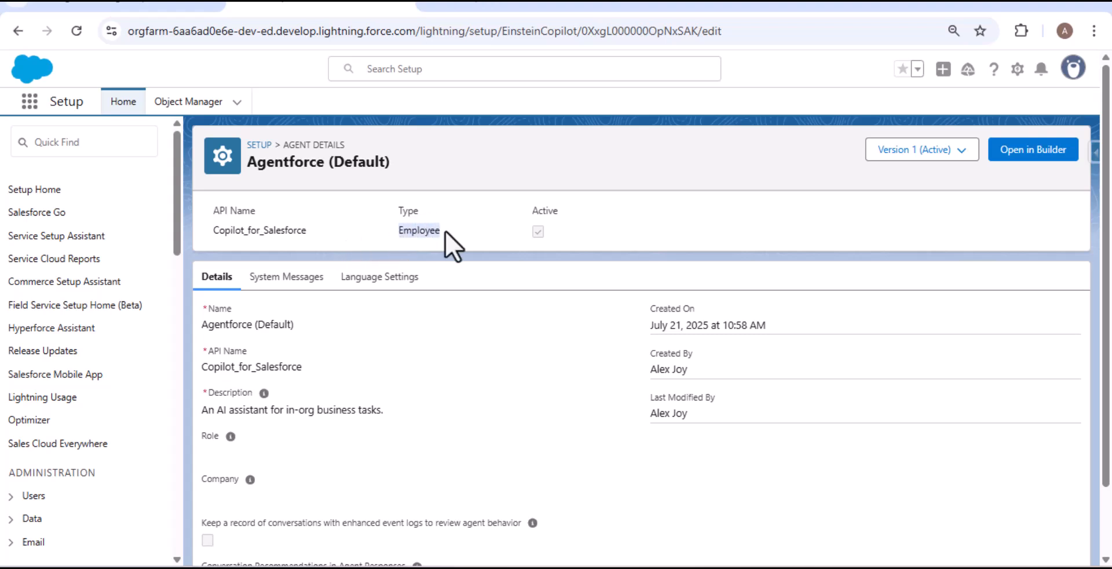
pyautogui.click(471, 8)
pyautogui.moveTo(405, 230); pyautogui.dragTo(470, 234)
pyautogui.moveTo(212, 230); pyautogui.dragTo(329, 234)
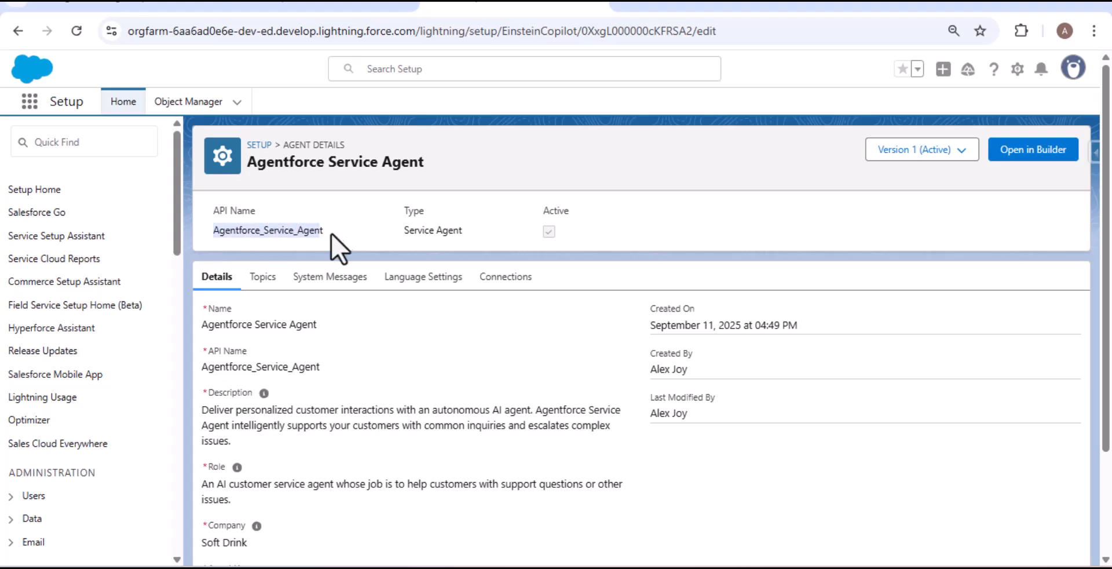
pyautogui.click(335, 231)
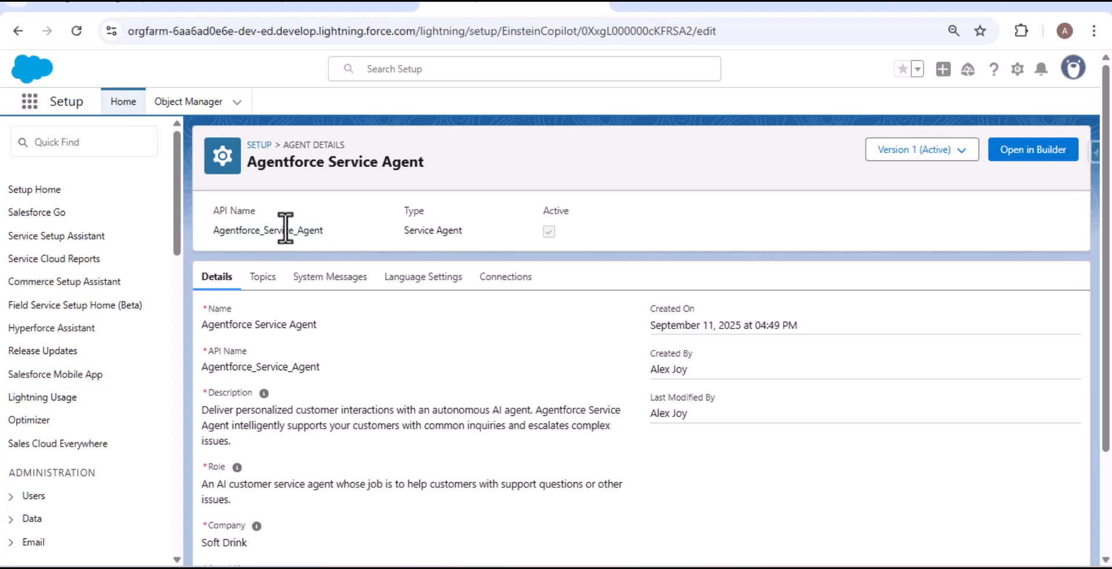
# Review the name, API name and description in the Agentforce (Default) agent's details
pyautogui.click(293, 6)
pyautogui.click(345, 241)
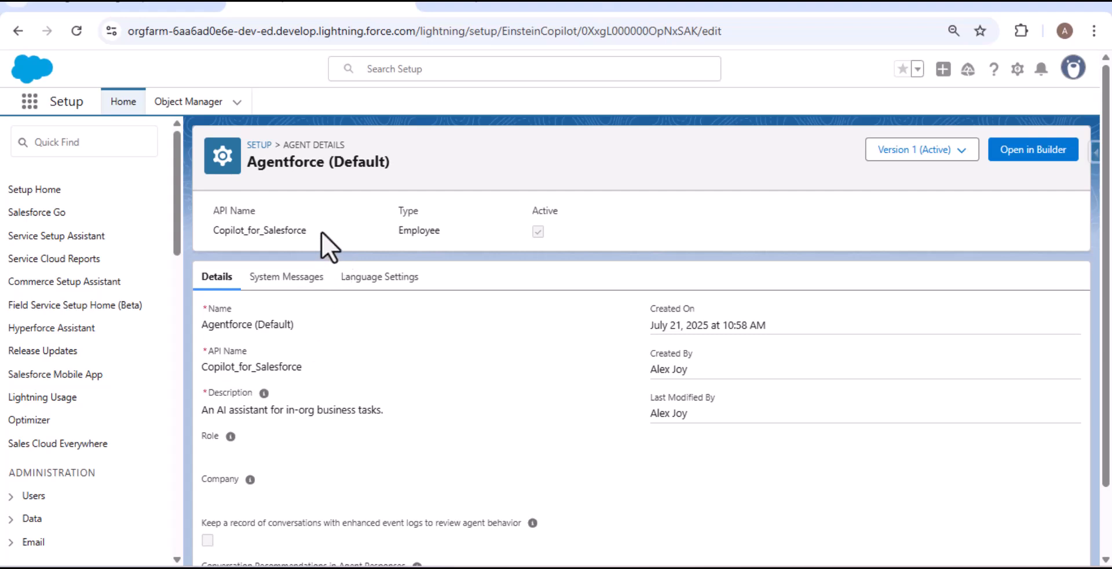
pyautogui.moveTo(296, 324); pyautogui.dragTo(195, 326)
pyautogui.moveTo(293, 366); pyautogui.dragTo(216, 366)
pyautogui.click(292, 408)
pyautogui.moveTo(202, 415); pyautogui.dragTo(372, 417)
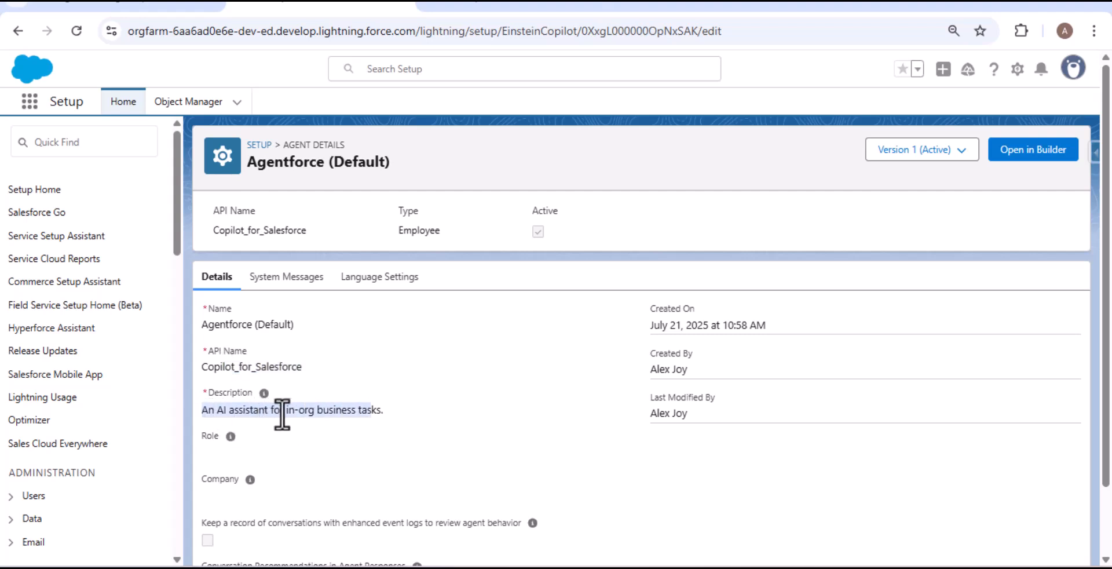
pyautogui.click(412, 405)
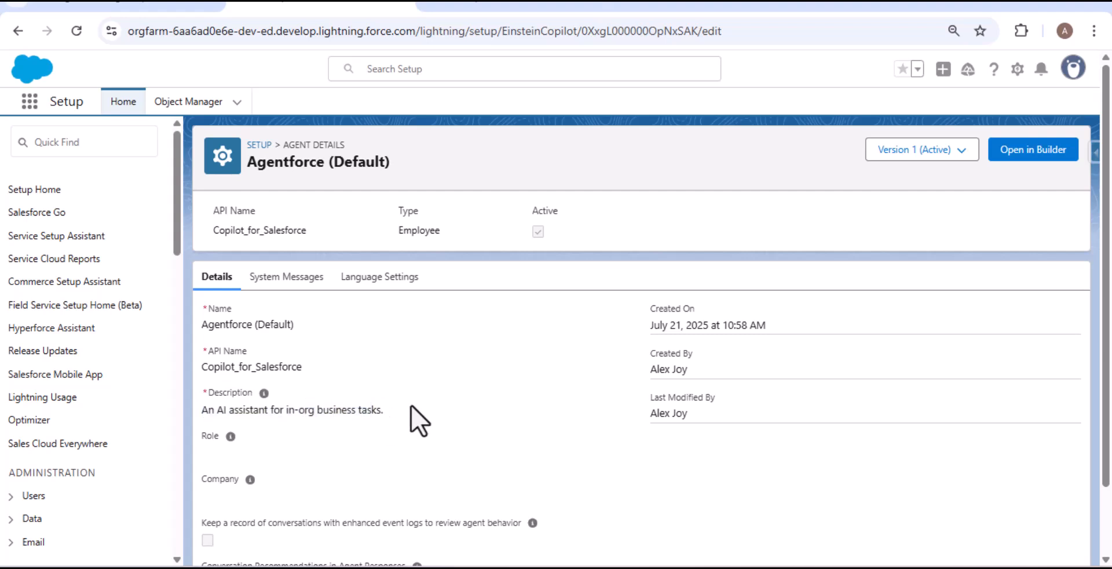
# Review the name, description, role, company and agent user in the Agentforce Service Agent's details
pyautogui.click(520, 5)
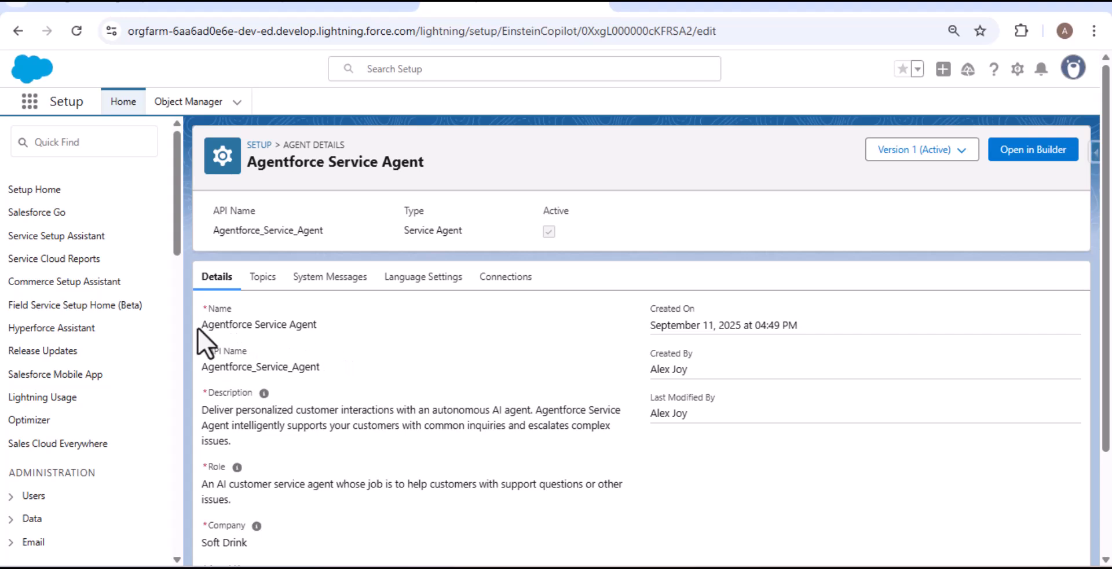
pyautogui.moveTo(198, 325); pyautogui.dragTo(346, 327)
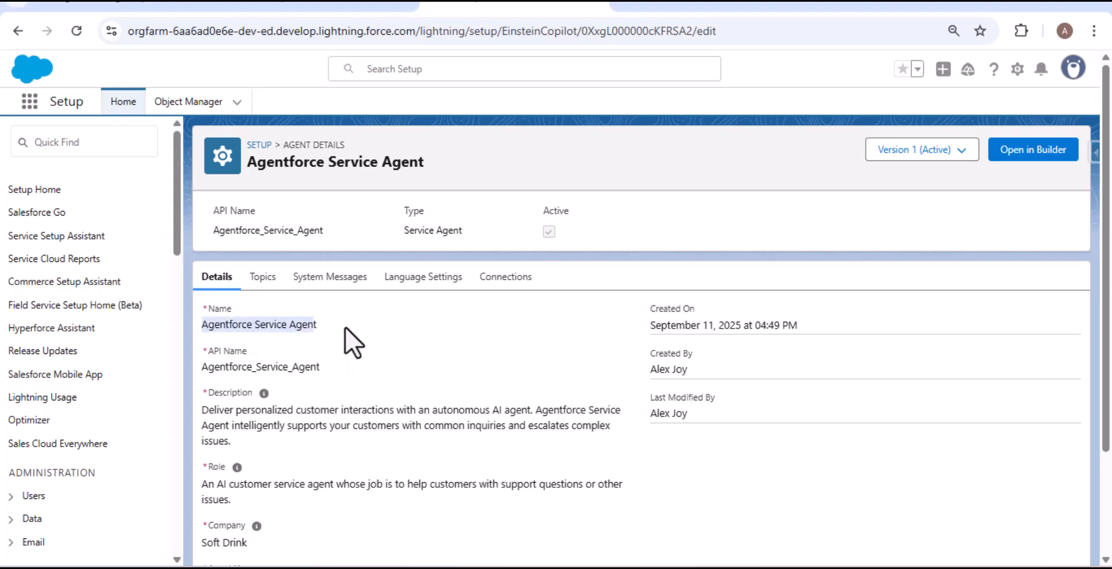
pyautogui.click(224, 324)
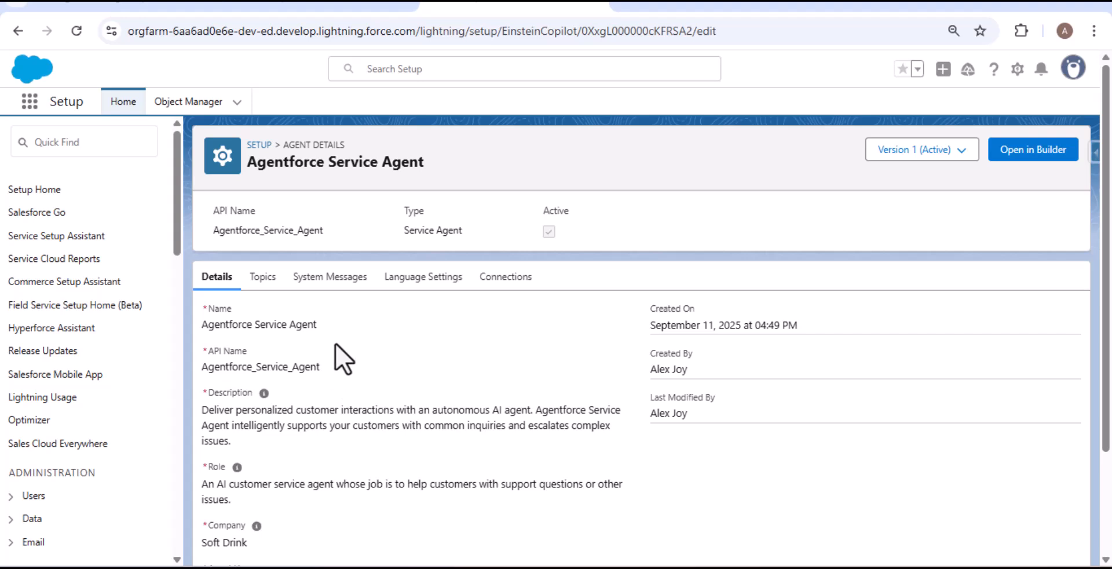
pyautogui.scroll(-1, 349, 357)
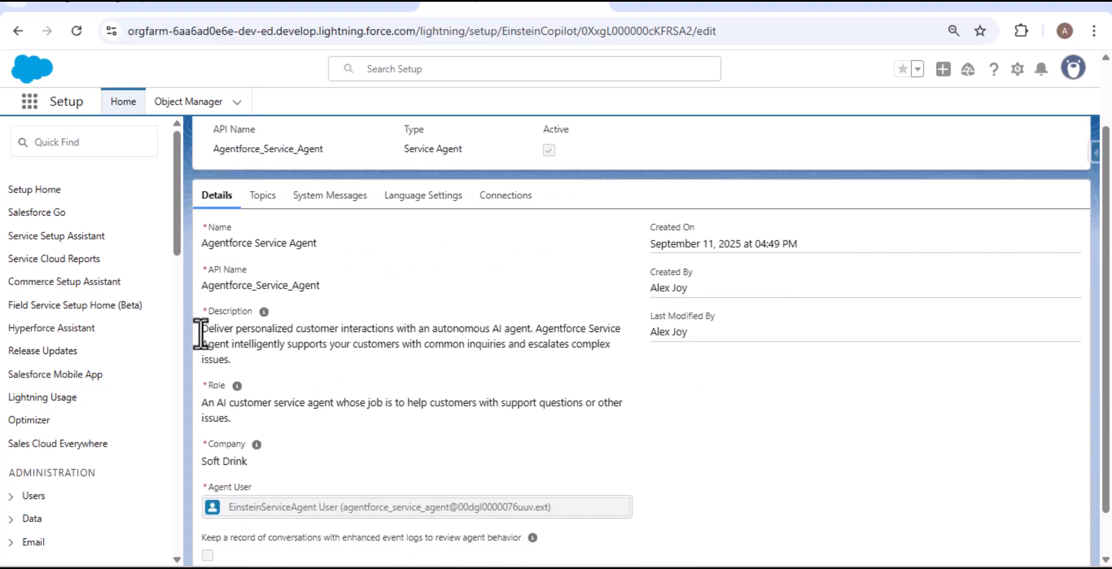
pyautogui.moveTo(200, 333); pyautogui.dragTo(259, 362)
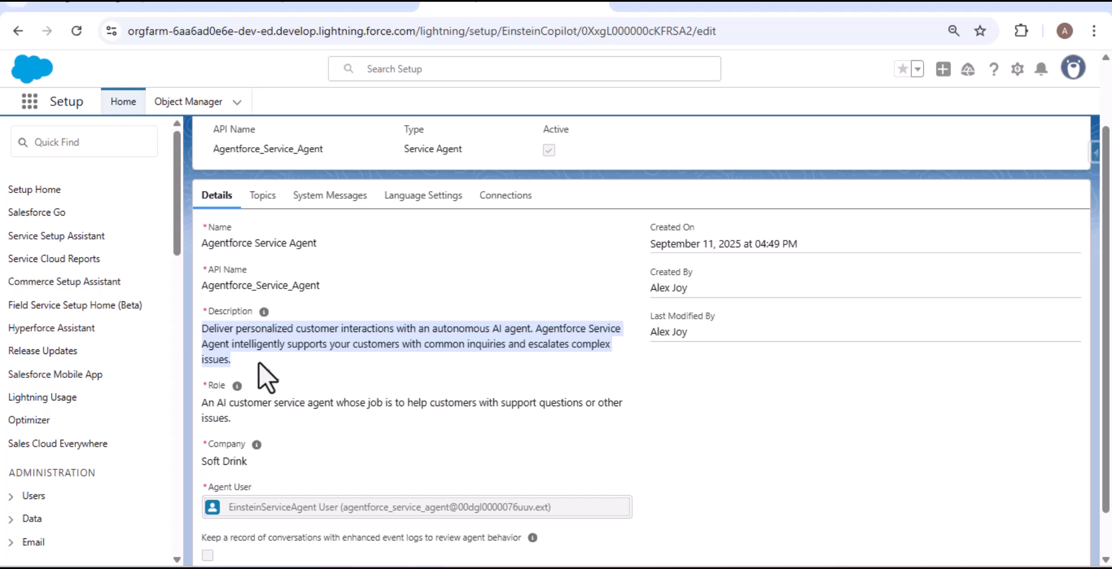
pyautogui.click(259, 363)
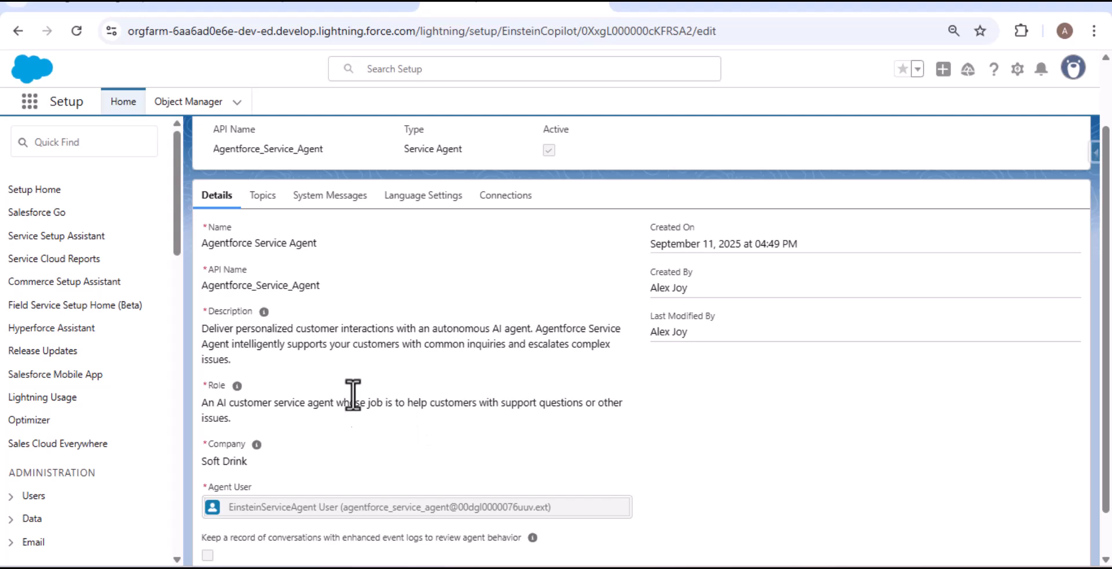
pyautogui.moveTo(200, 461)
pyautogui.mouseDown()
pyautogui.moveTo(258, 462)
pyautogui.moveTo(183, 467)
pyautogui.moveTo(208, 462)
pyautogui.mouseUp()
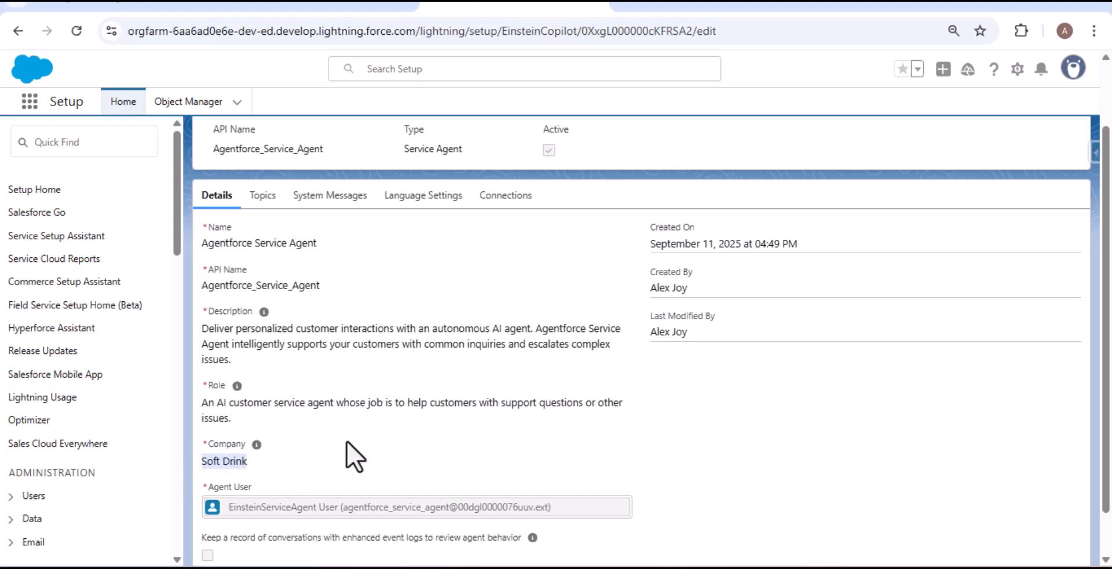
pyautogui.click(213, 489)
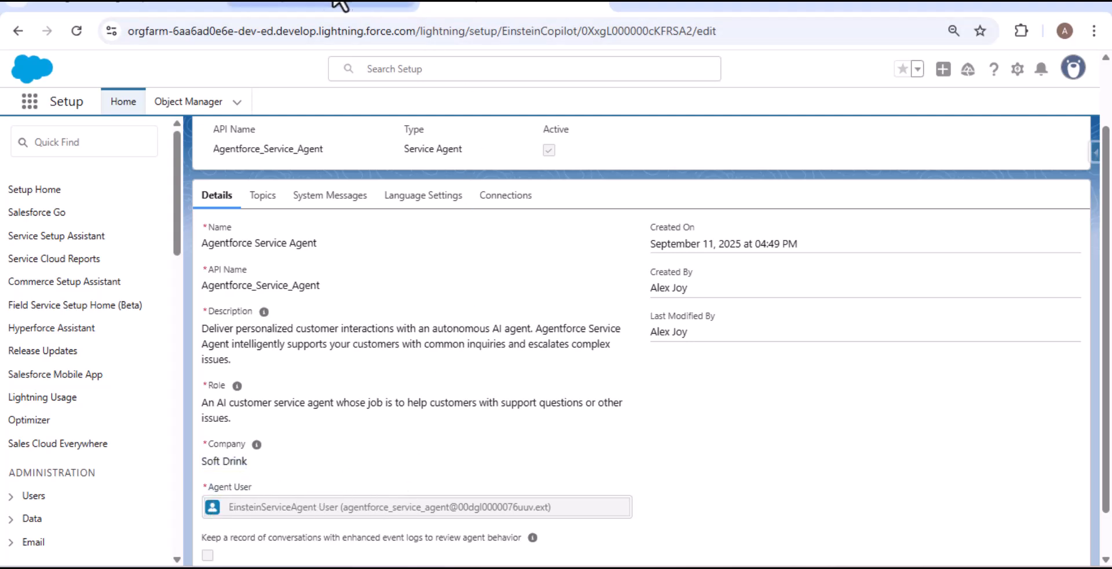
# Check the remaining Agentforce (Default) details, and open that agent's chat assistant in the Sales app
pyautogui.click(311, 6)
pyautogui.scroll(-2, 307, 421)
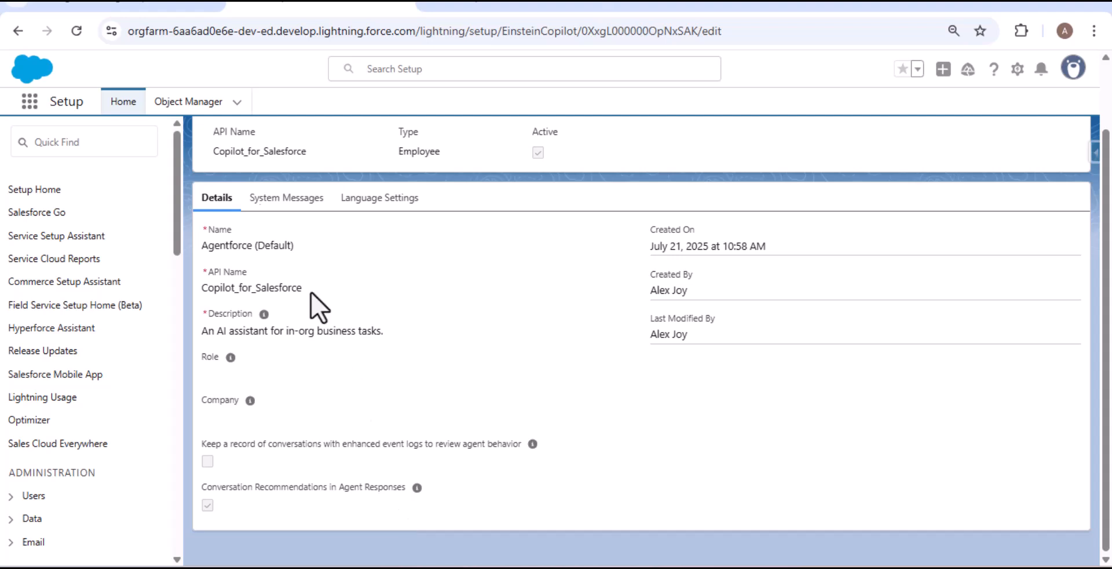
pyautogui.click(29, 101)
pyautogui.write('sales')
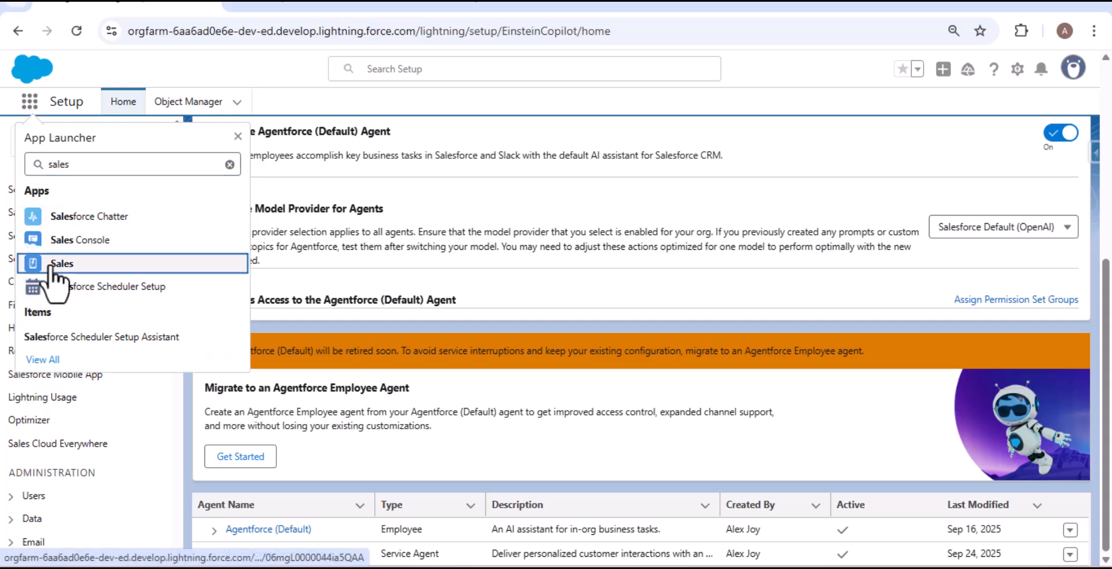
pyautogui.click(50, 263)
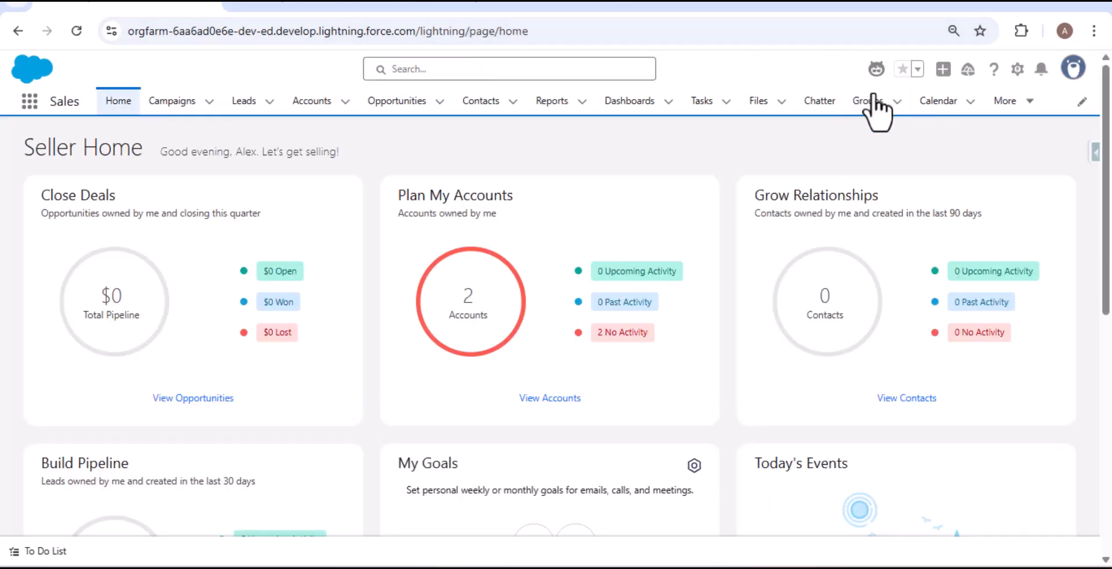
pyautogui.click(877, 70)
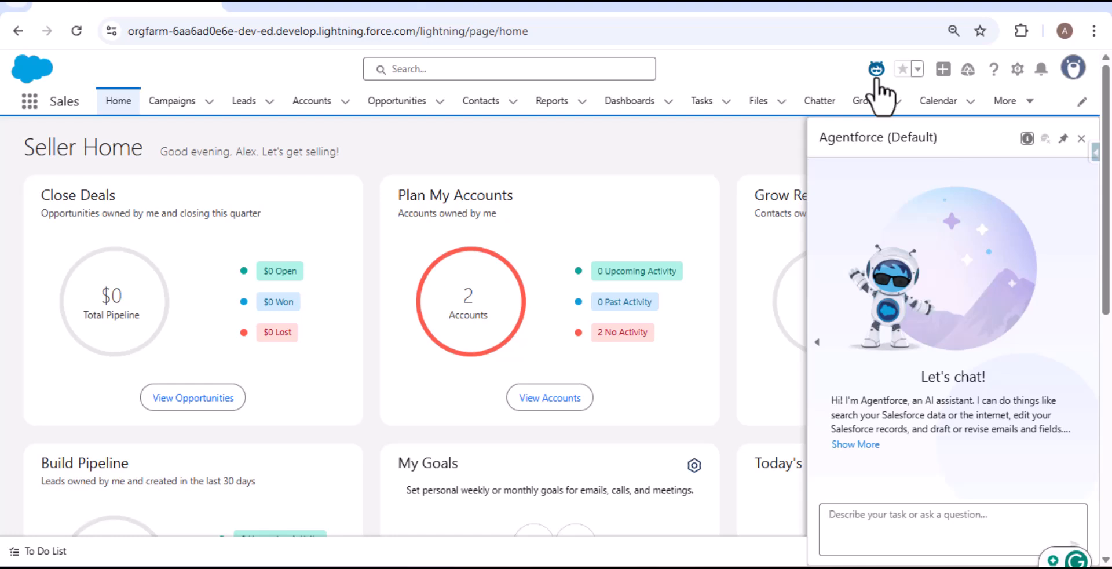
# Compare the detail fields of Agentforce (Default) and Agentforce Service Agent, especially the agent user
pyautogui.click(339, 3)
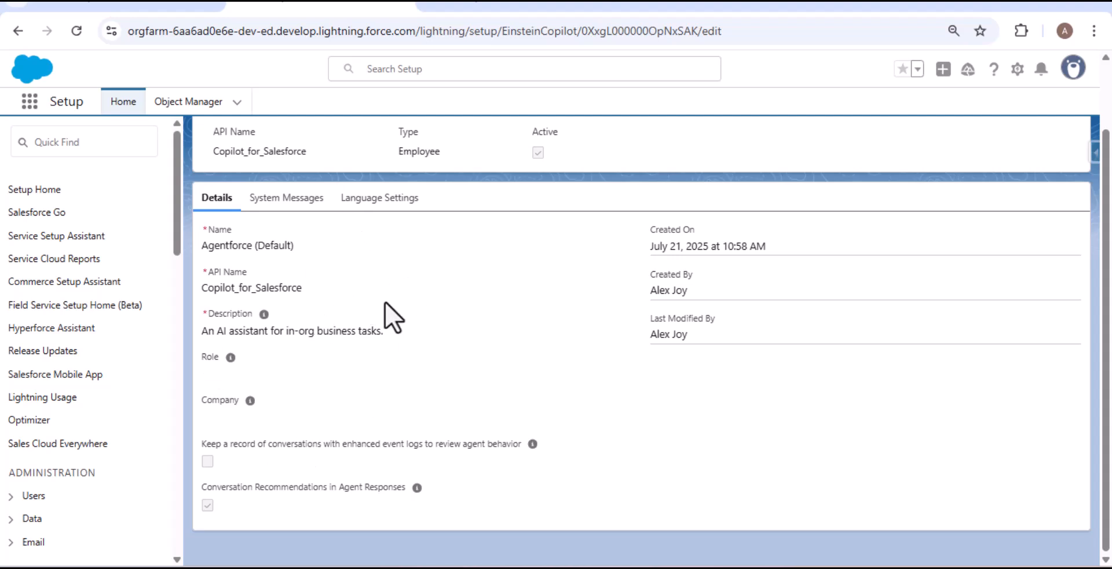
pyautogui.click(509, 5)
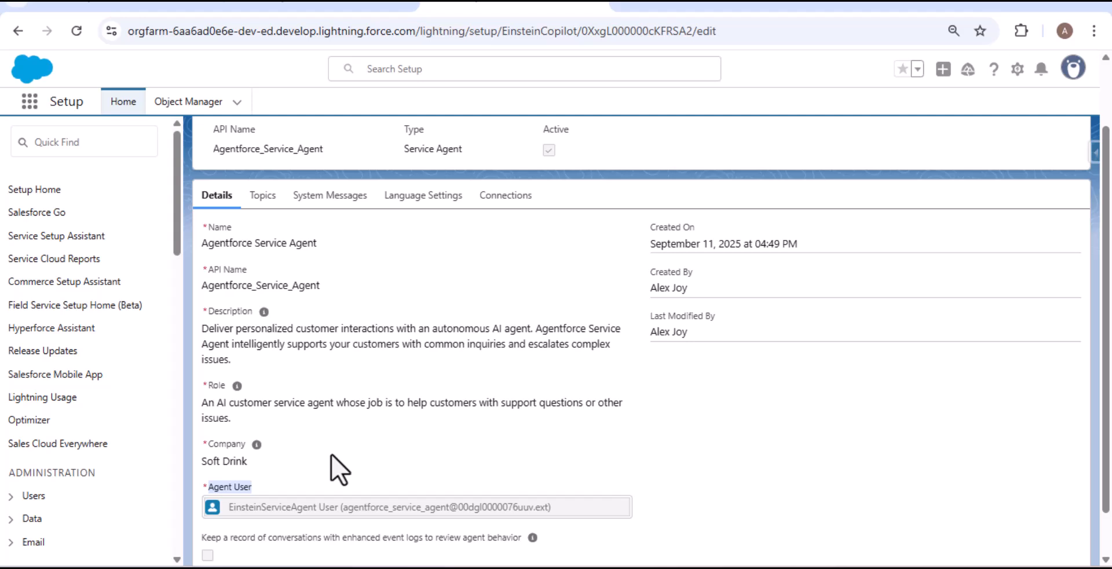
pyautogui.click(318, 7)
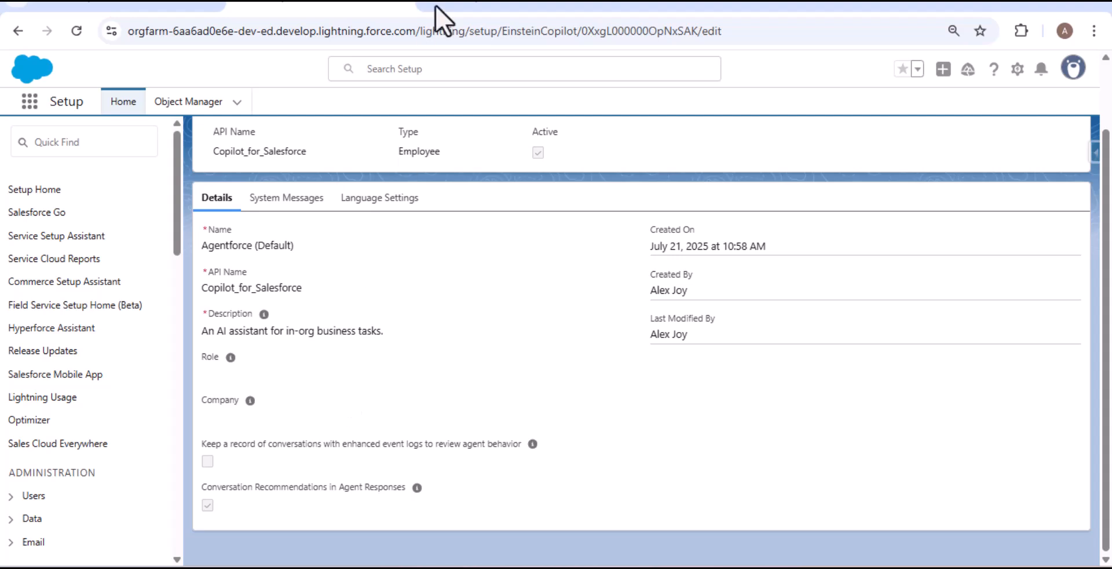
# Copy the agent user name EinsteinServiceAgent from the Agentforce Service Agent's details
pyautogui.click(472, 7)
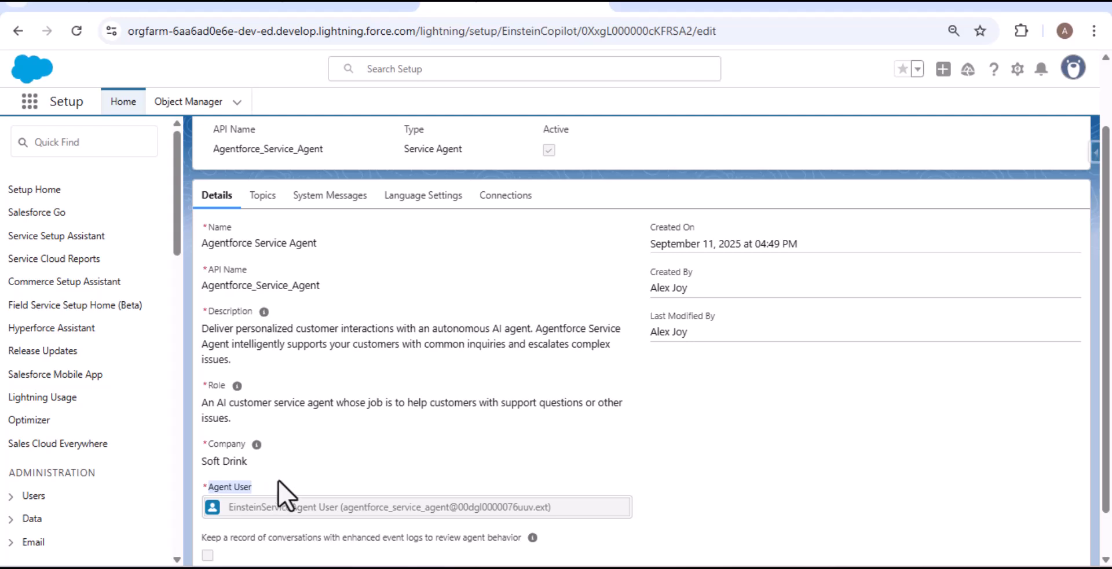
pyautogui.click(360, 461)
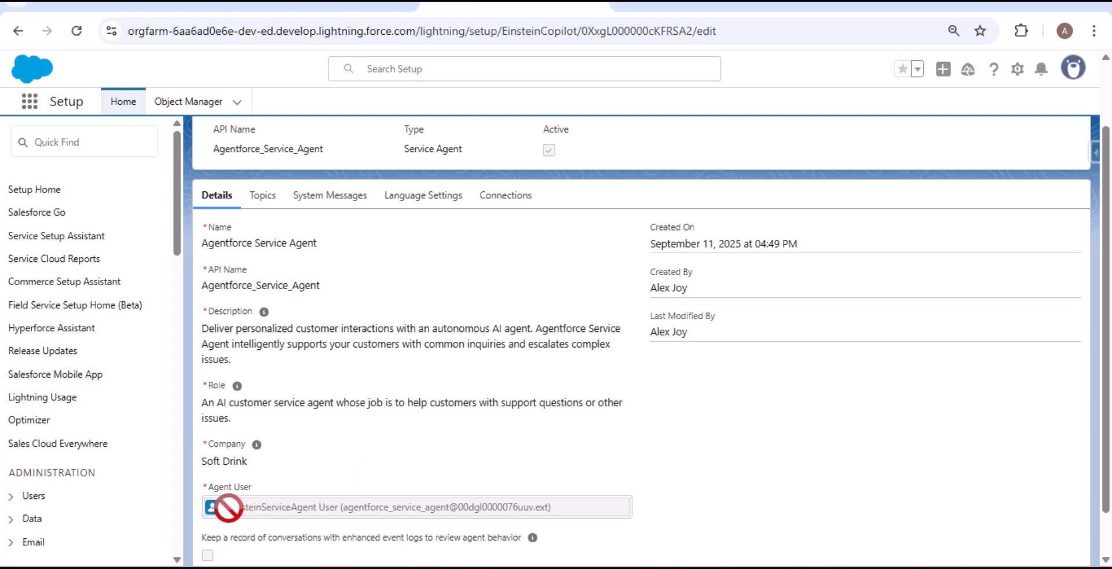
pyautogui.moveTo(228, 508); pyautogui.dragTo(318, 506)
pyautogui.hotkey('ctrl', 'c')
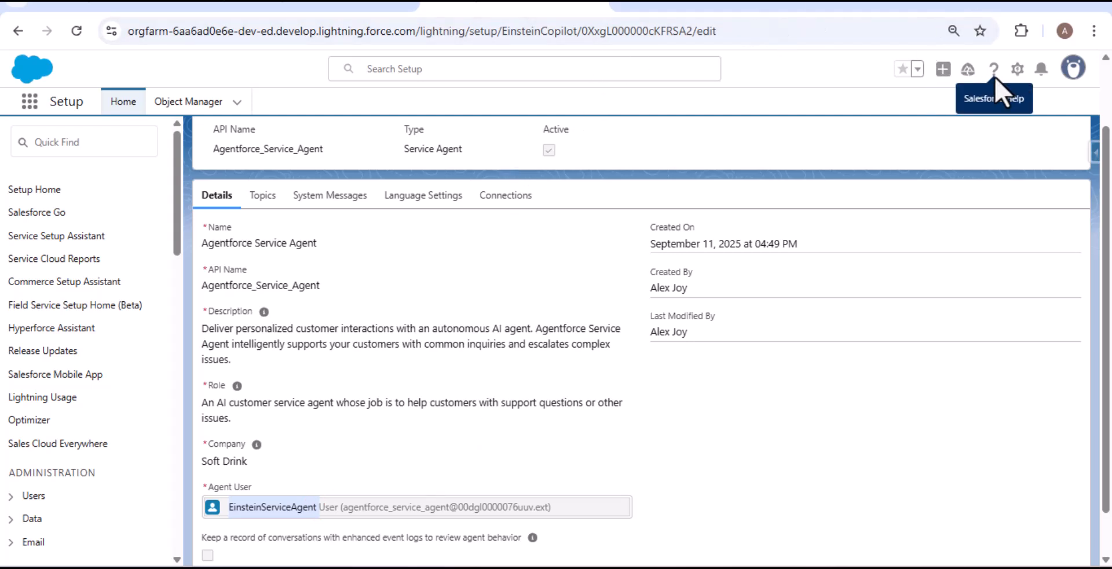
# Open Setup in a separate tab, search it for EinsteinServiceAgent, and open the matching user record
pyautogui.click(1018, 69)
pyautogui.click(914, 134)
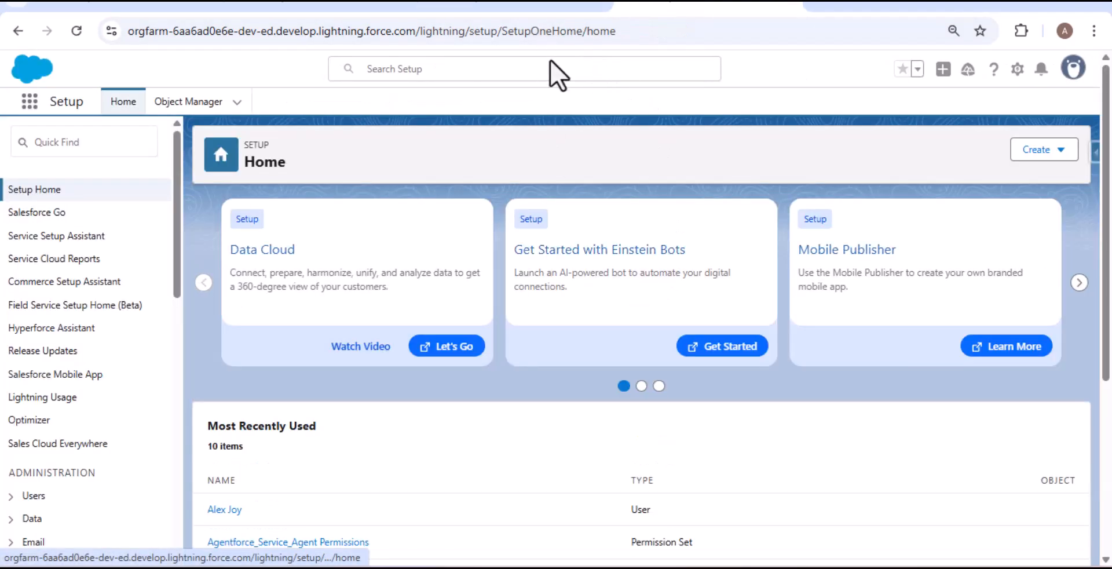
pyautogui.click(568, 66)
pyautogui.hotkey('ctrl', 'v')
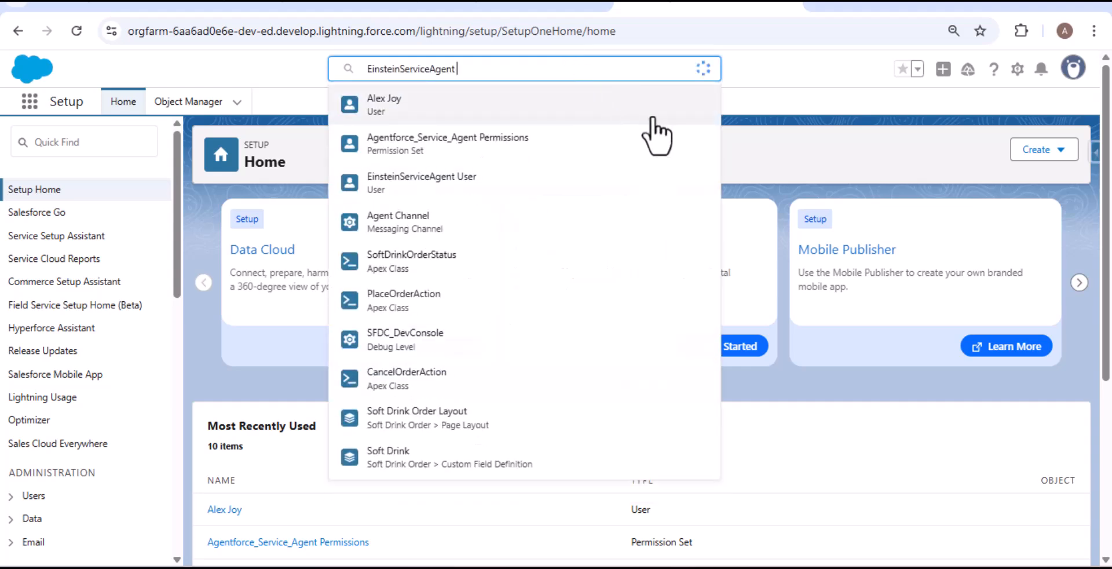
pyautogui.press('Return')
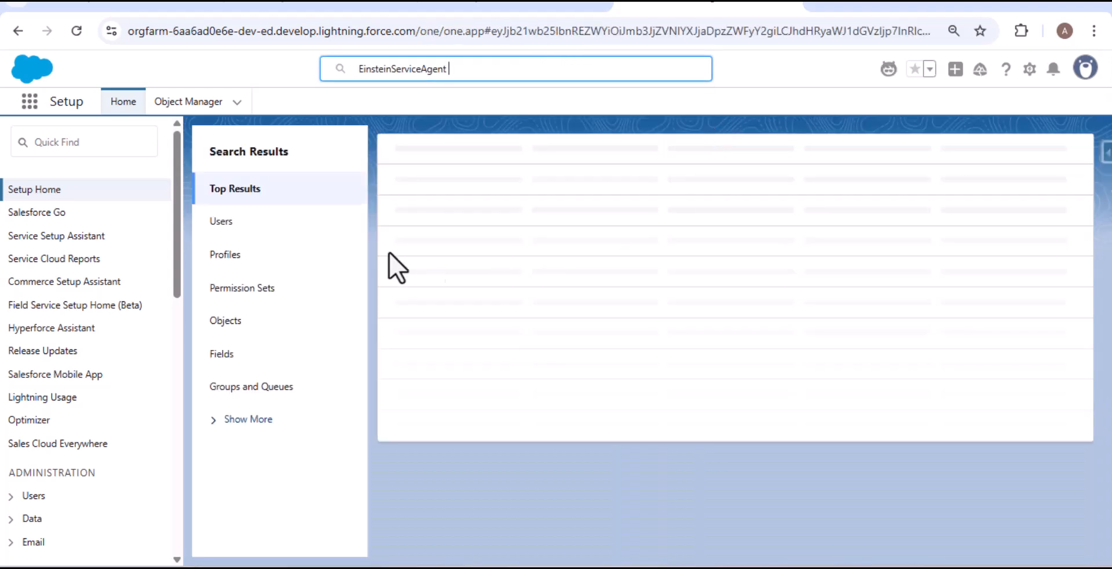
pyautogui.click(227, 223)
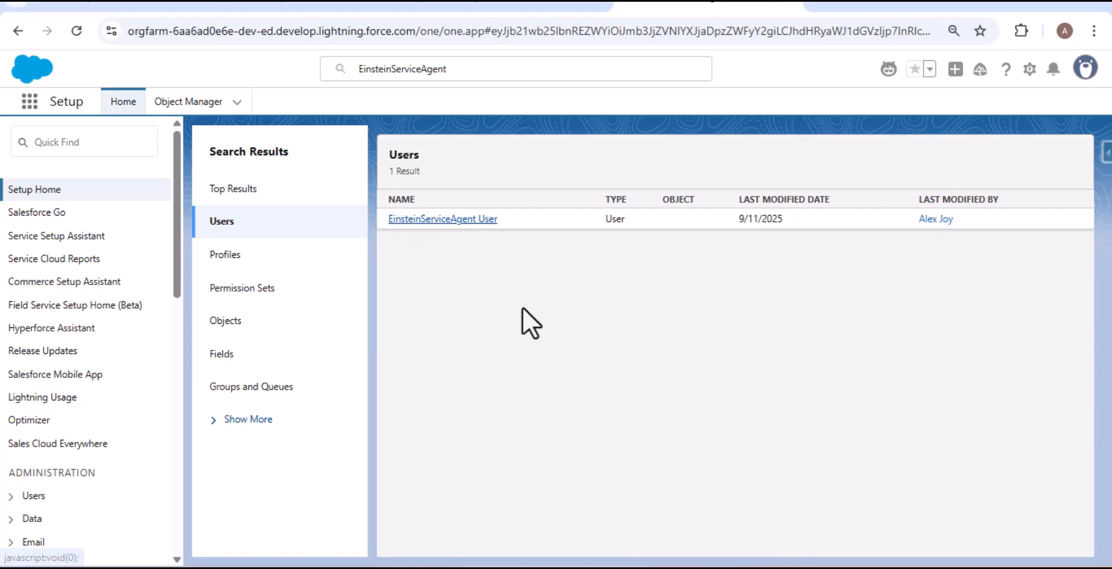
pyautogui.click(486, 219)
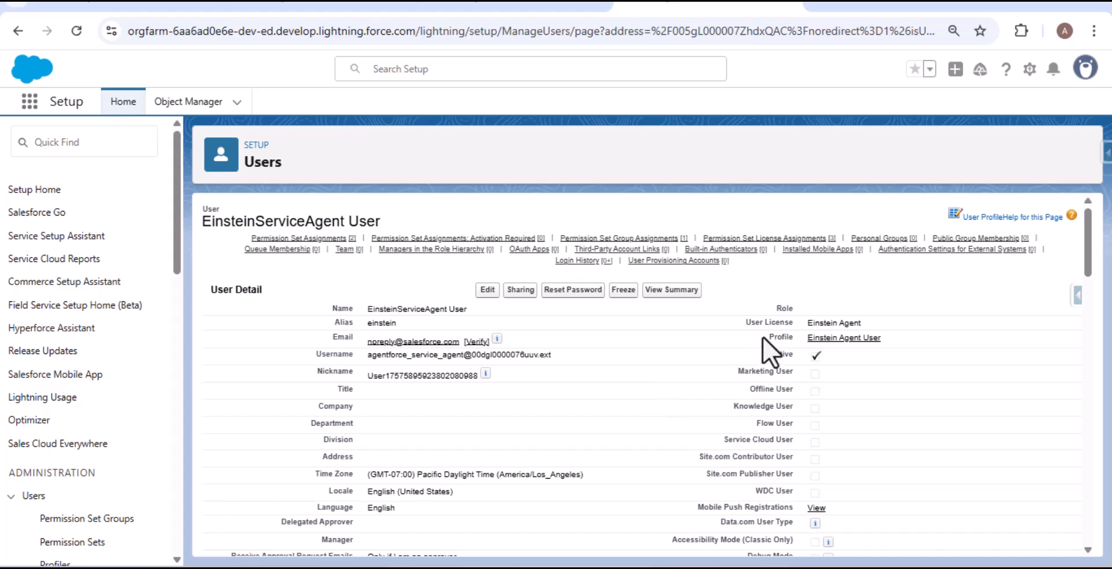
# Examine the user license and profile assigned to the EinsteinServiceAgent User
pyautogui.moveTo(741, 321); pyautogui.dragTo(878, 324)
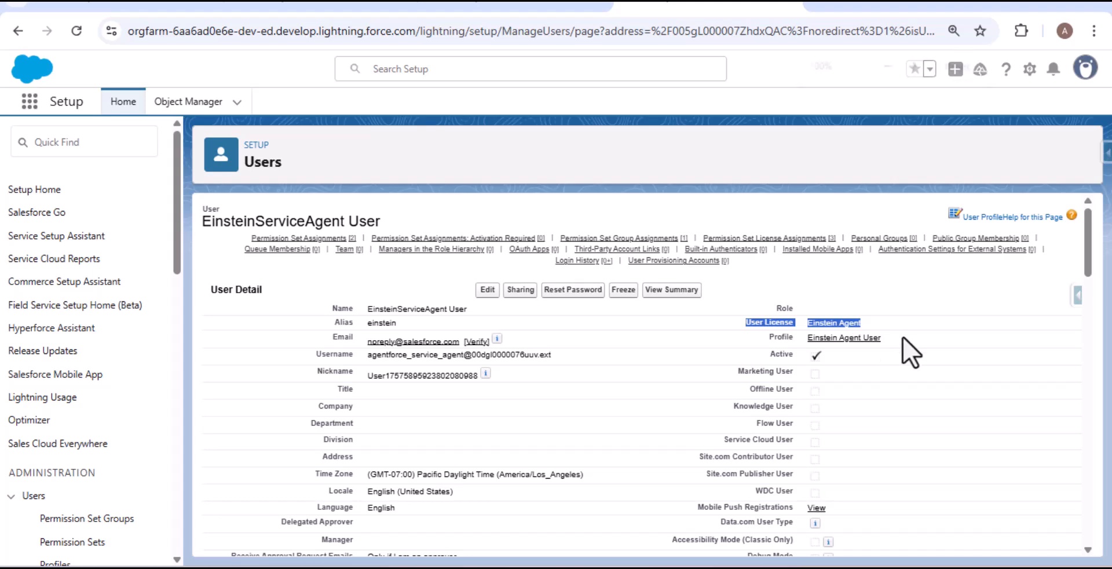
pyautogui.hotkey('ctrl', '+')
pyautogui.hotkey('ctrl', '+')
pyautogui.scroll(-1, 943, 373)
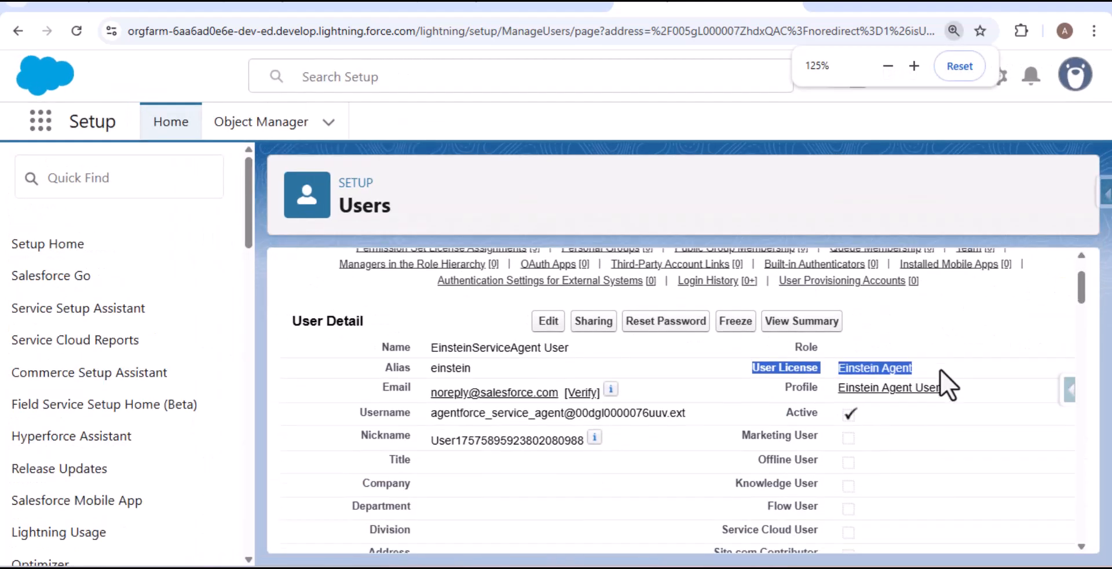
pyautogui.scroll(1, 416, 484)
pyautogui.click(282, 295)
pyautogui.moveTo(282, 295); pyautogui.dragTo(548, 295)
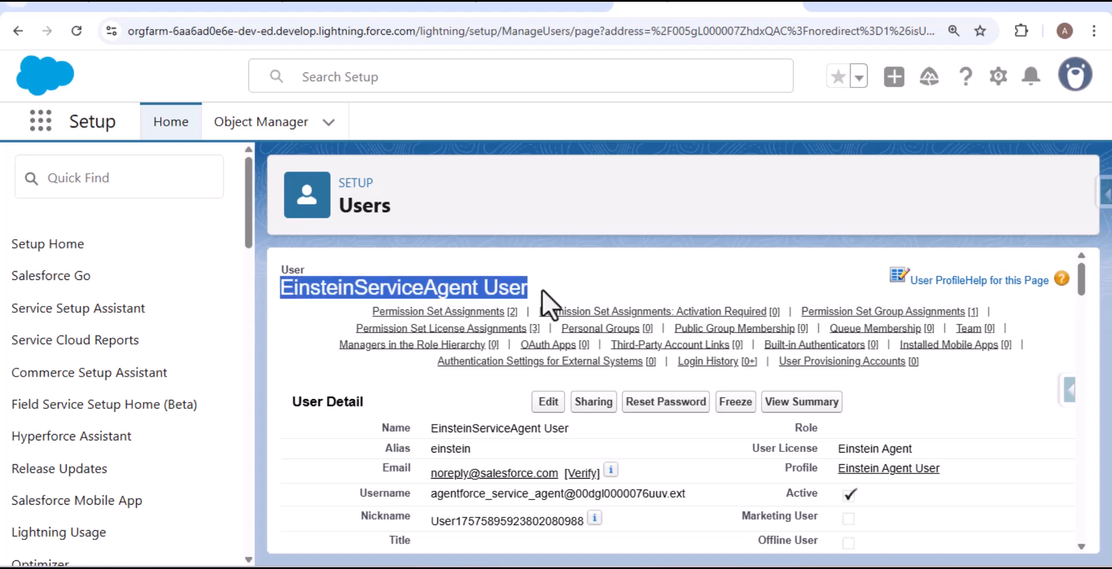
pyautogui.click(1017, 446)
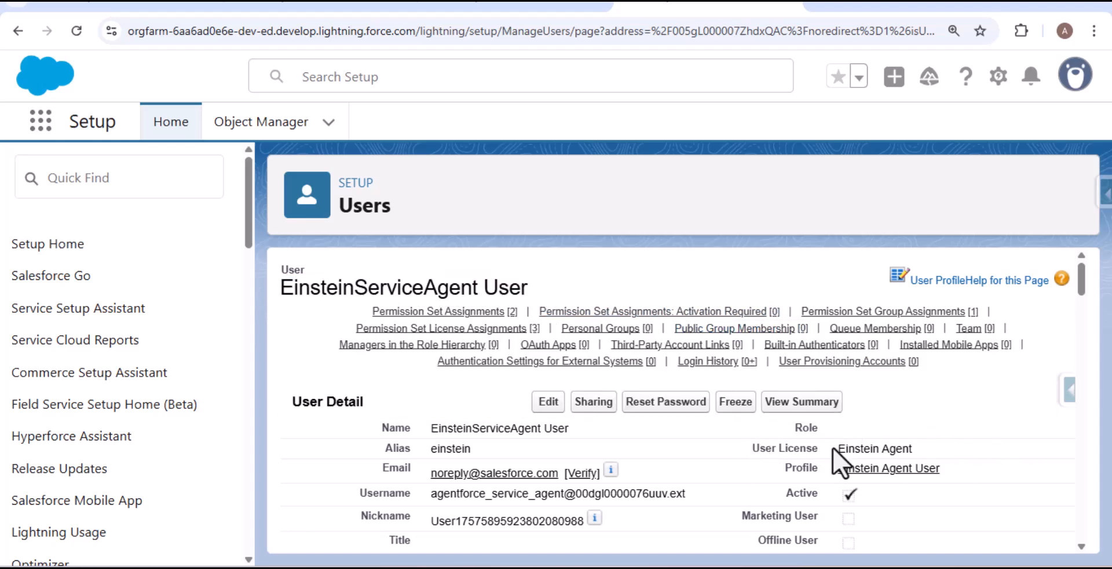
pyautogui.moveTo(835, 449); pyautogui.dragTo(925, 446)
pyautogui.click(926, 445)
pyautogui.moveTo(777, 471); pyautogui.dragTo(951, 474)
pyautogui.click(970, 489)
pyautogui.hotkey('ctrl', '-')
pyautogui.hotkey('ctrl', '-')
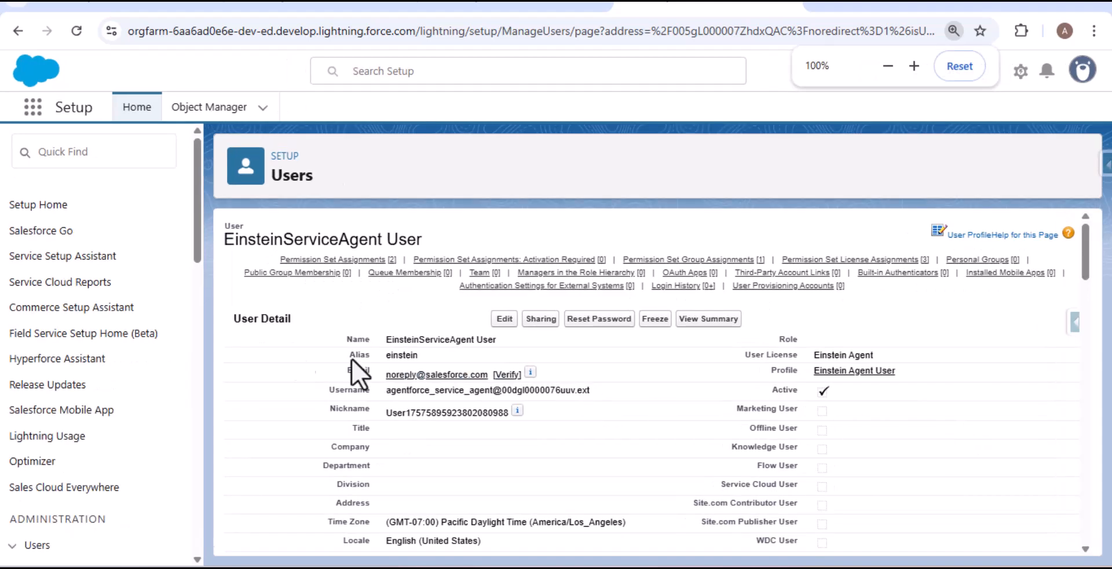
# Open the user's assigned Agentforce_Service_Agent Permissions permission set and check its object permissions for Soft Drink Order
pyautogui.moveTo(371, 262)
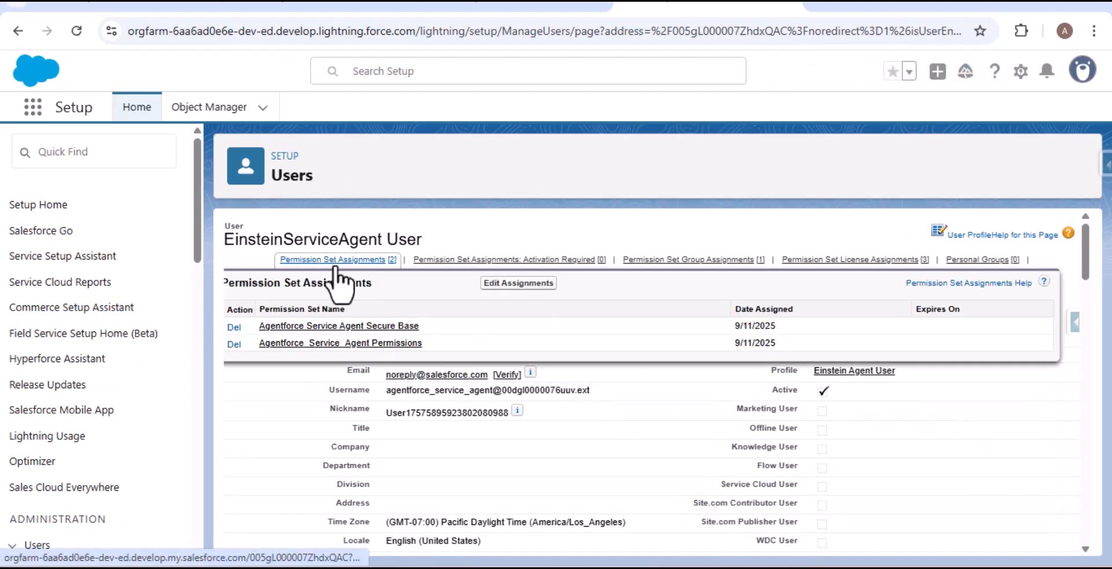
pyautogui.click(346, 261)
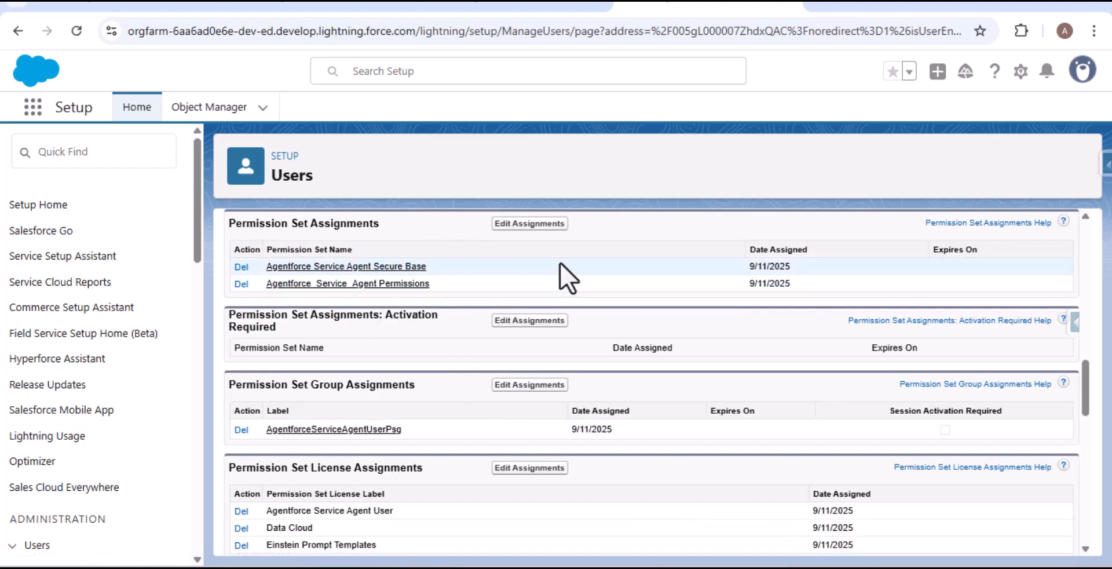
pyautogui.click(372, 283)
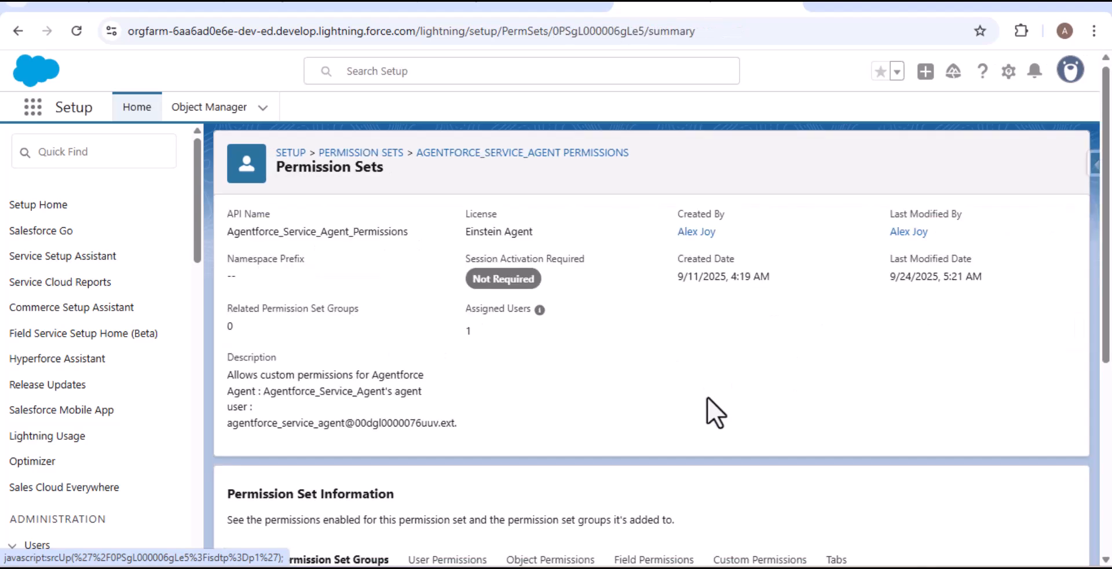
pyautogui.scroll(-3, 707, 397)
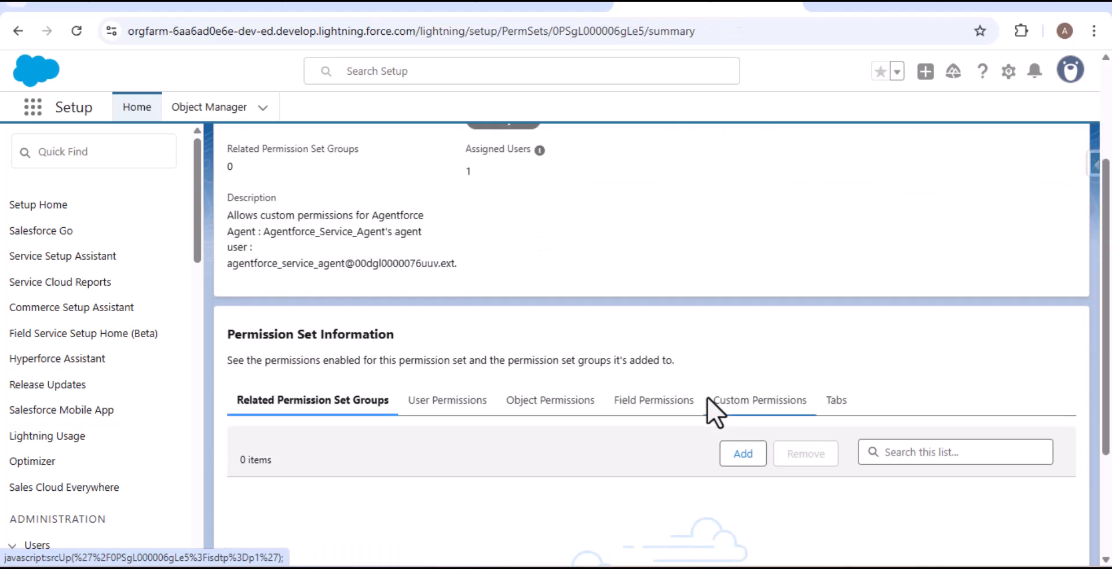
pyautogui.click(547, 406)
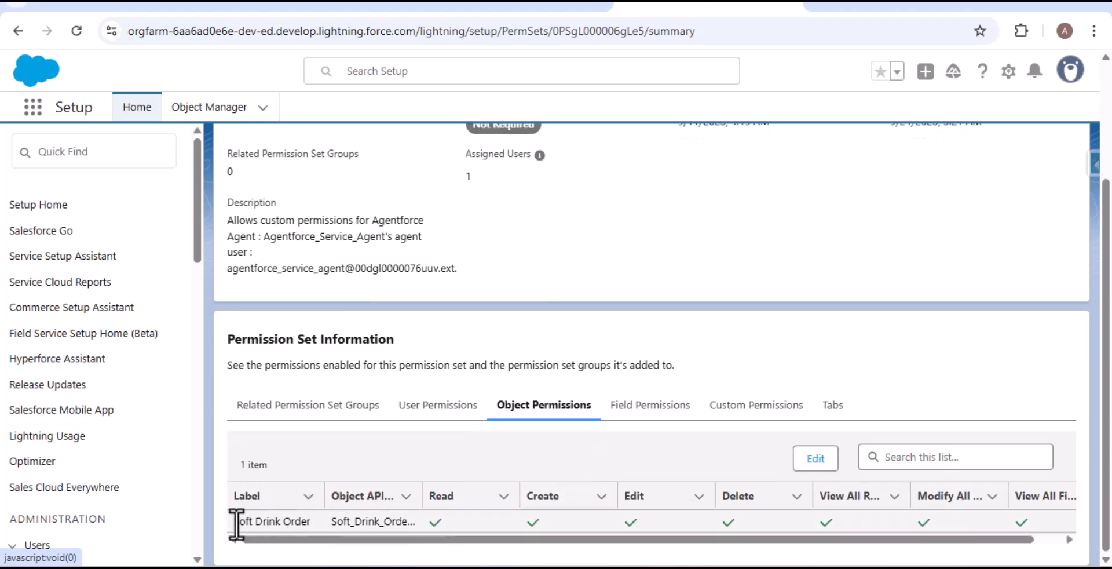
pyautogui.moveTo(231, 520); pyautogui.dragTo(422, 522)
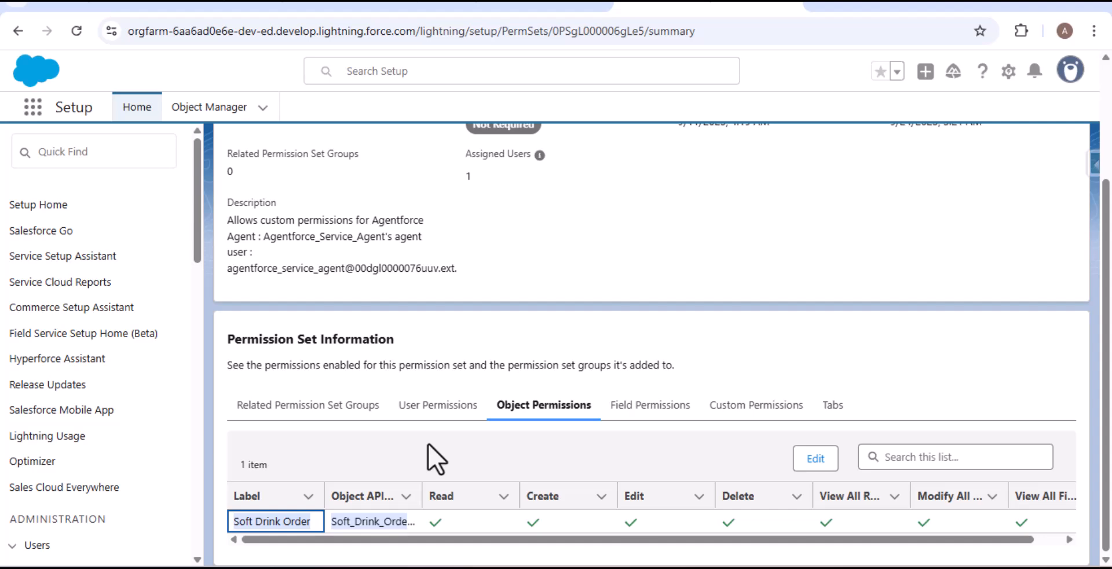
# View the system messages of Agentforce (Default) and compare its welcome message with the chat assistant in the Sales app
pyautogui.click(800, 11)
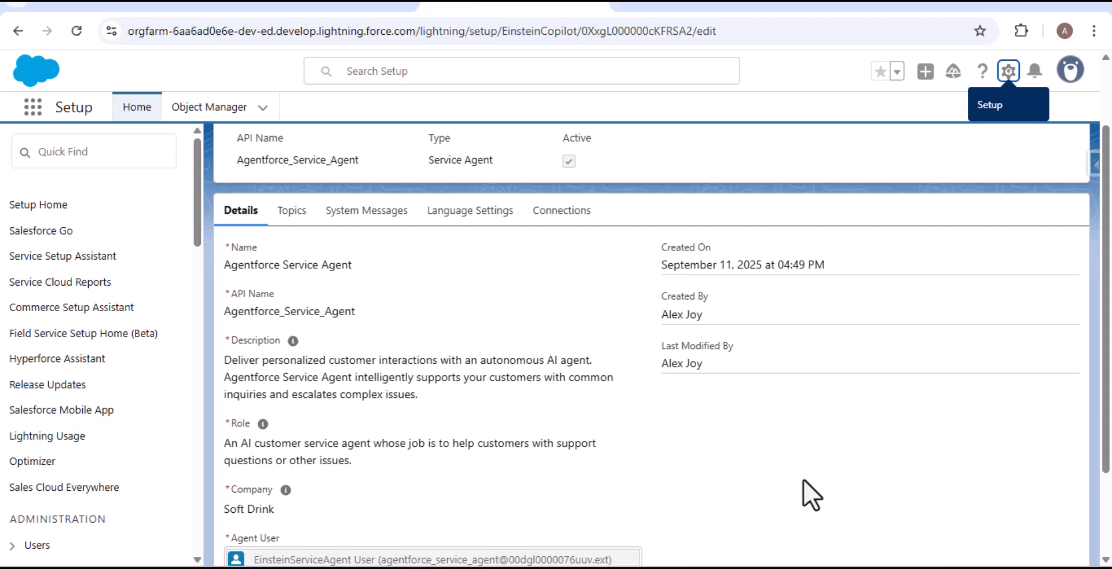
pyautogui.click(321, 7)
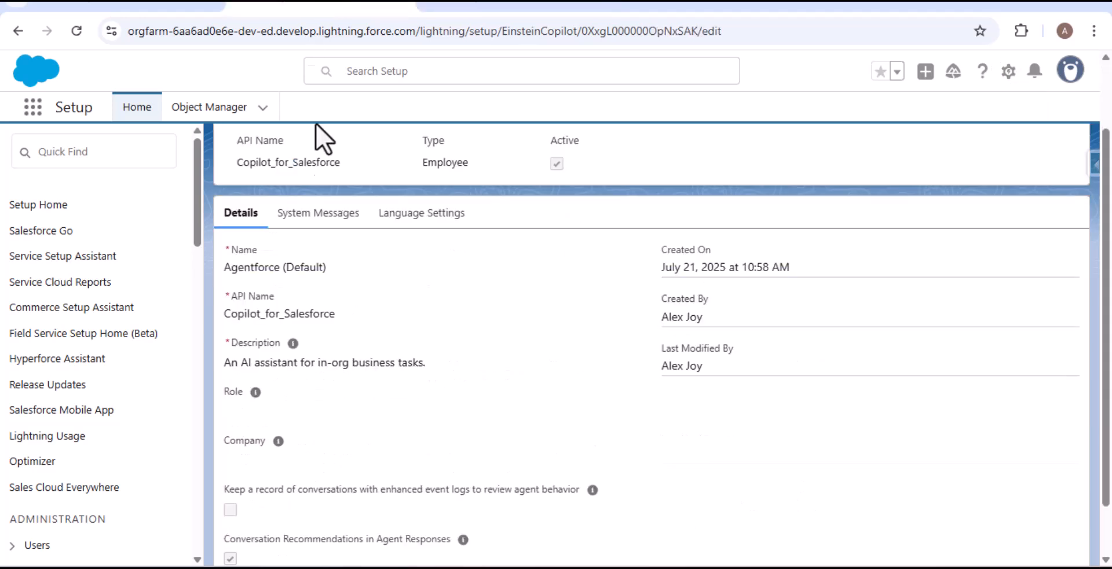
pyautogui.click(324, 219)
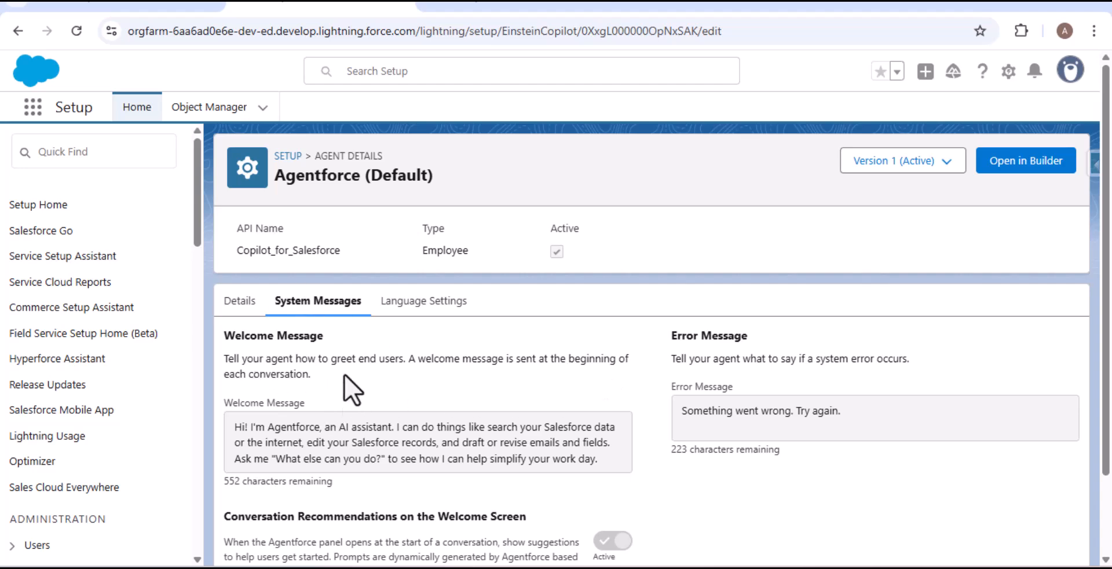
pyautogui.click(149, 6)
pyautogui.click(320, 5)
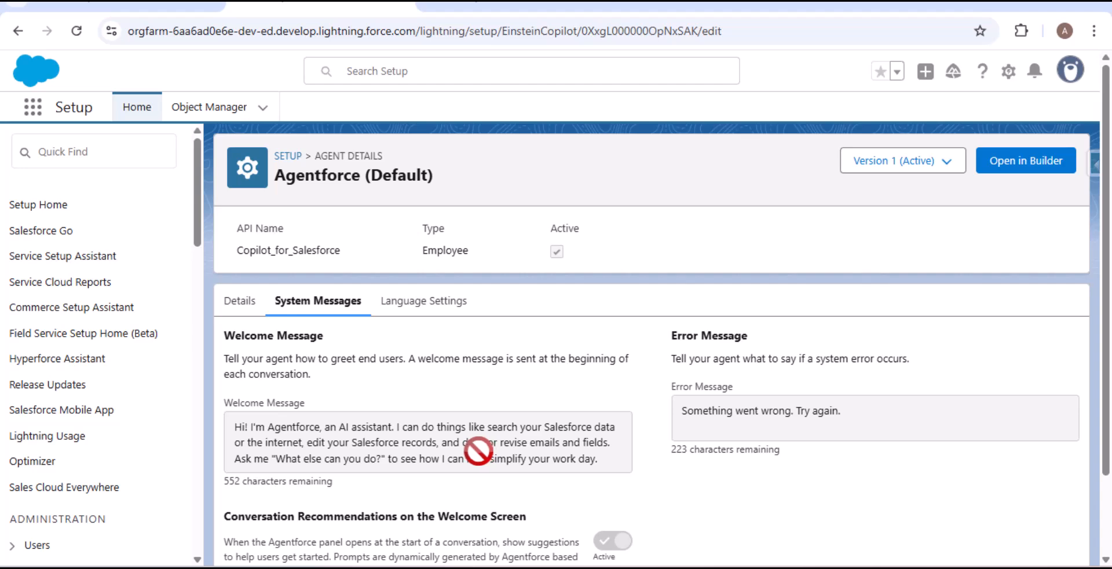
pyautogui.click(101, 7)
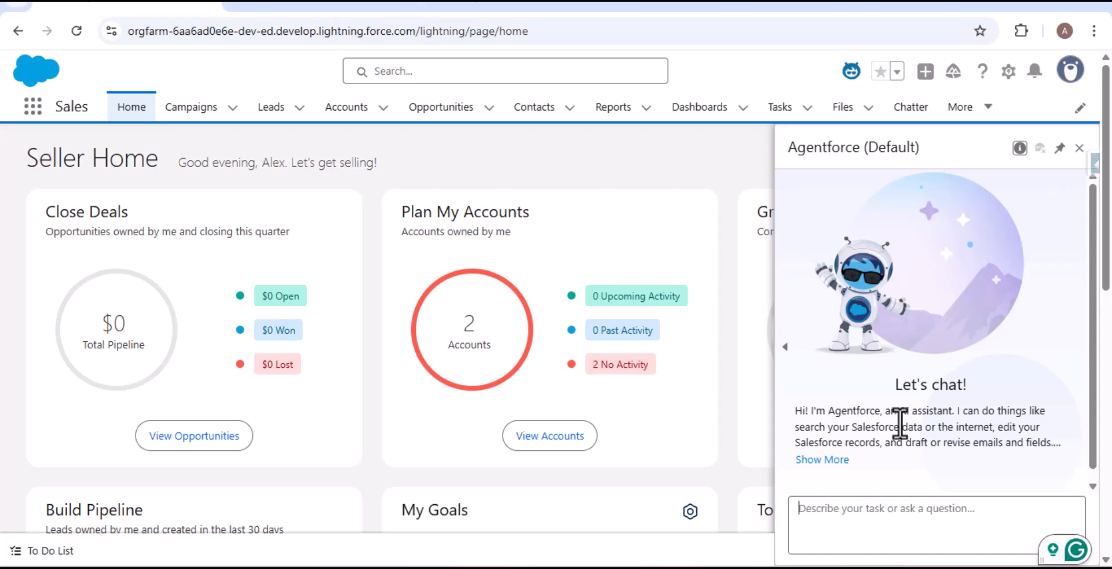
# Review the error message and the welcome-screen conversation recommendations setting in Agentforce (Default)'s system messages
pyautogui.click(328, 7)
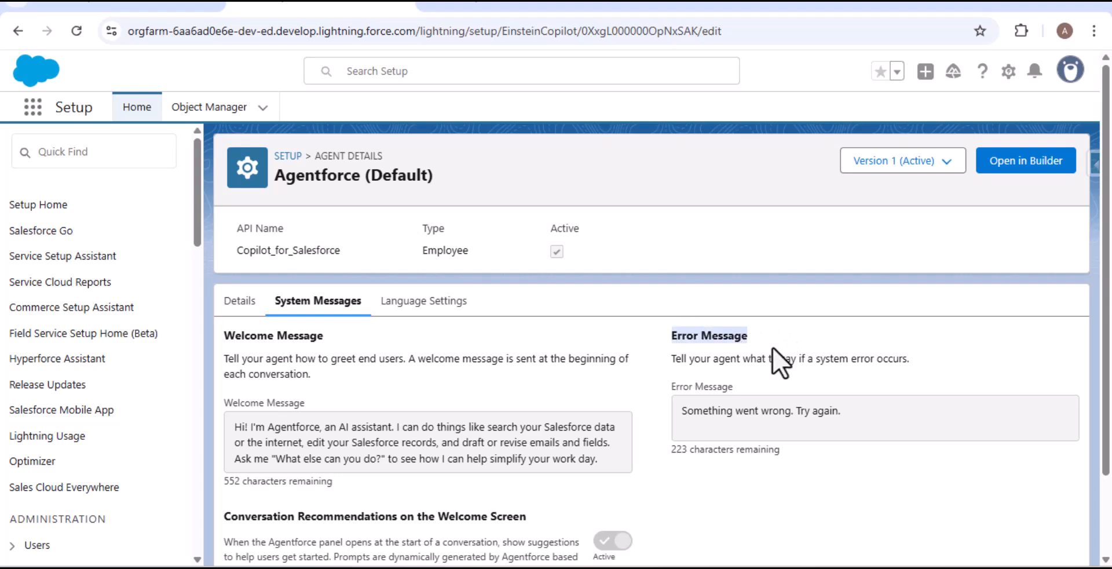
pyautogui.moveTo(671, 363); pyautogui.dragTo(805, 367)
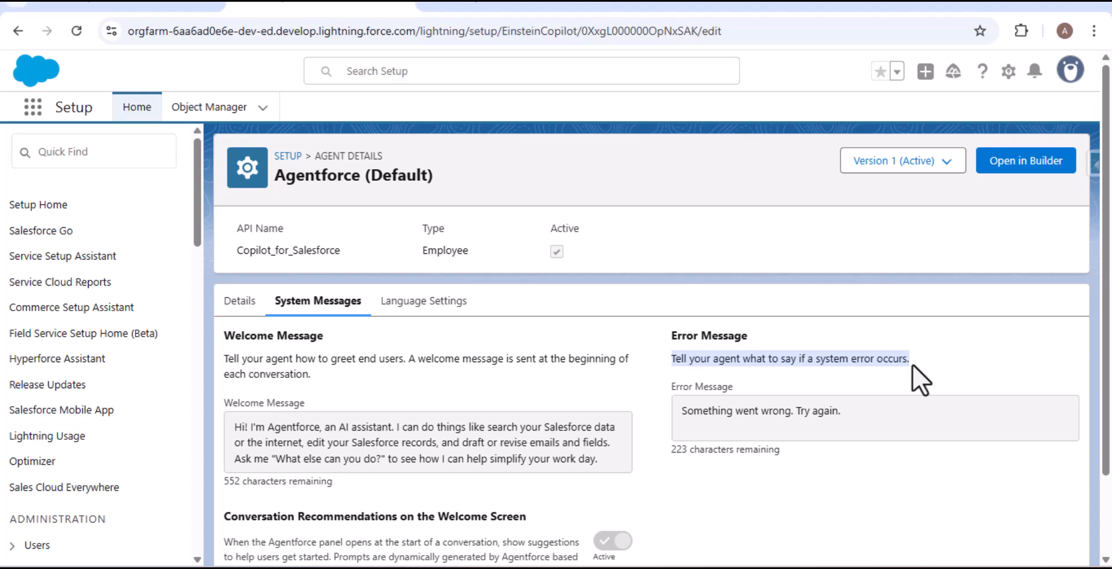
pyautogui.click(680, 415)
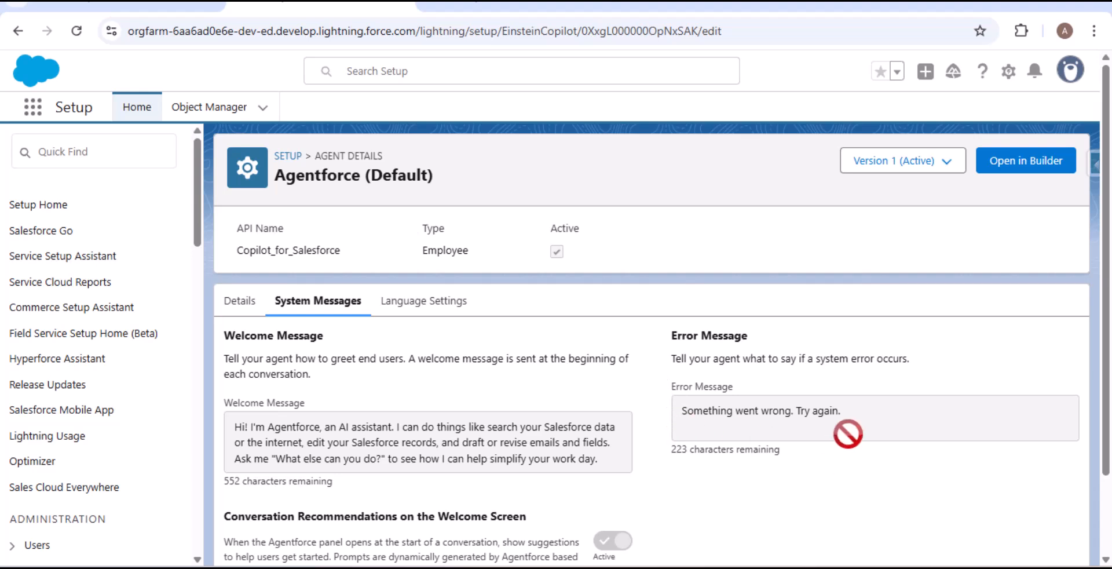
pyautogui.scroll(-1, 732, 474)
pyautogui.scroll(-1, 732, 474)
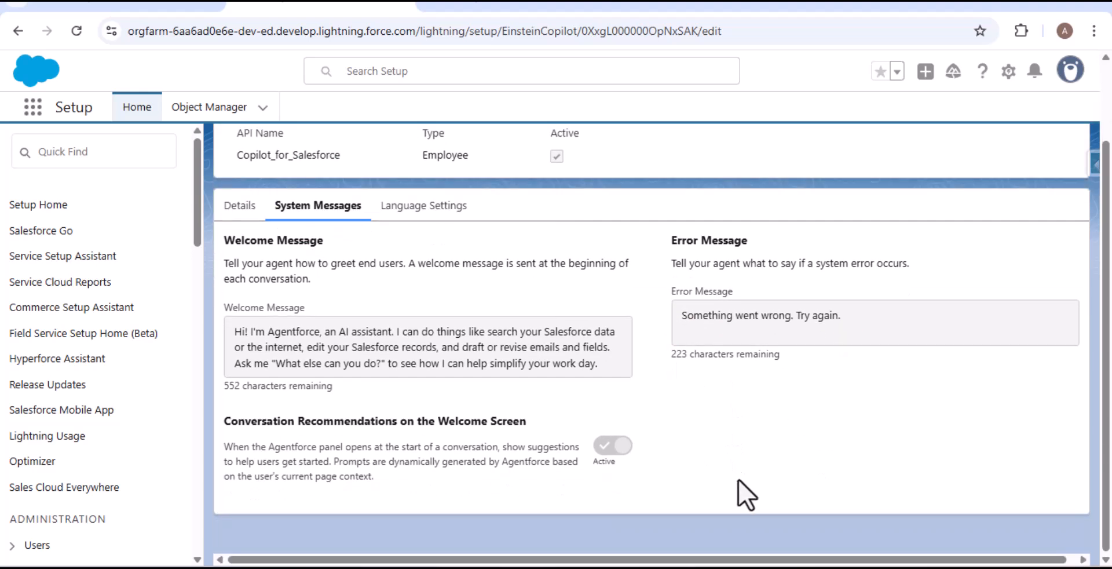
pyautogui.scroll(2, 738, 478)
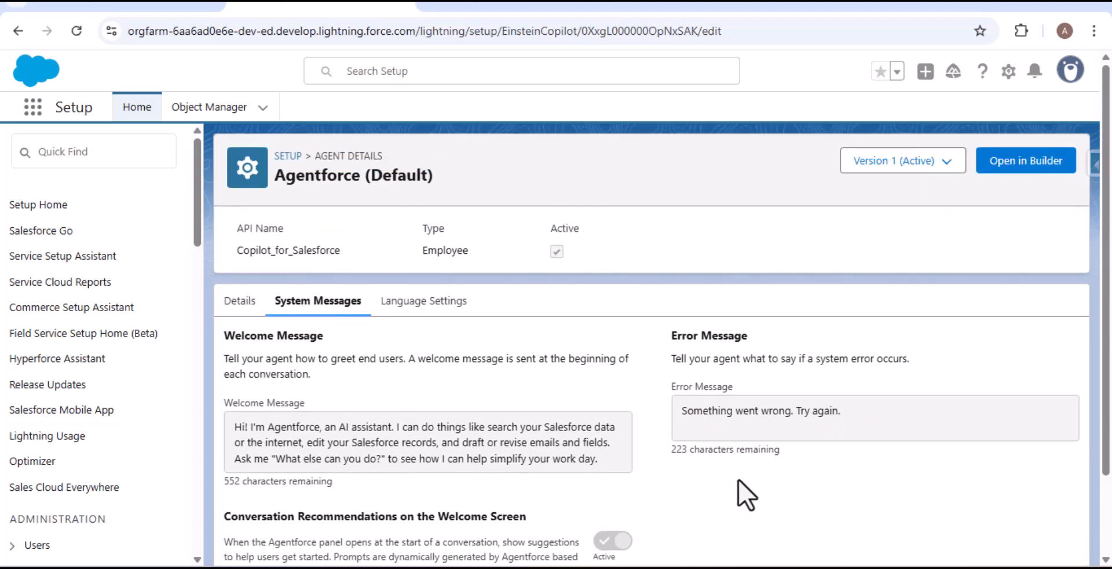
# Review the assigned topics and the system messages of the Agentforce Service Agent
pyautogui.click(496, 3)
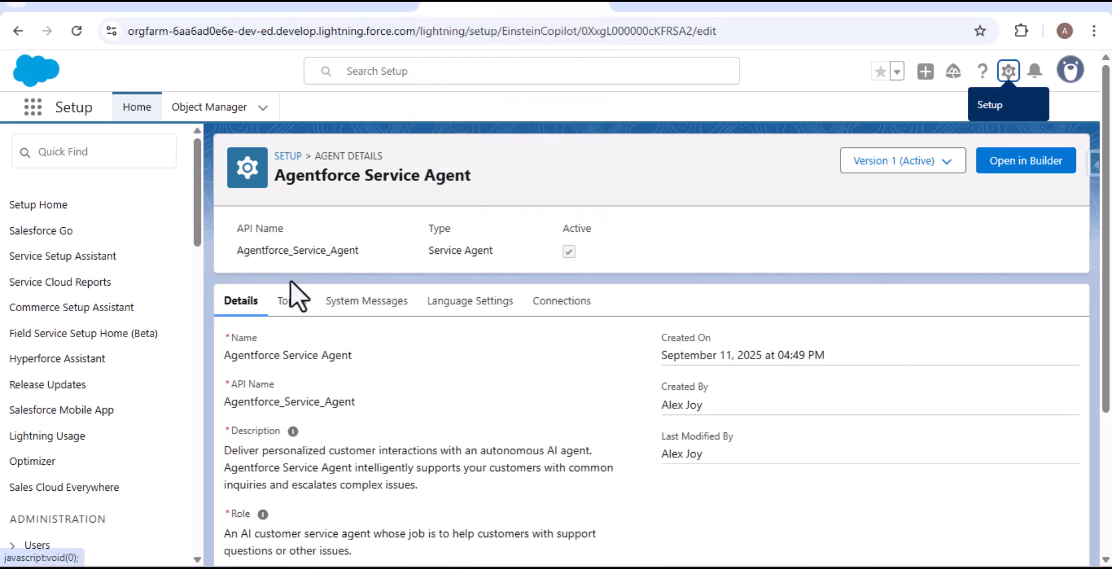
pyautogui.click(295, 313)
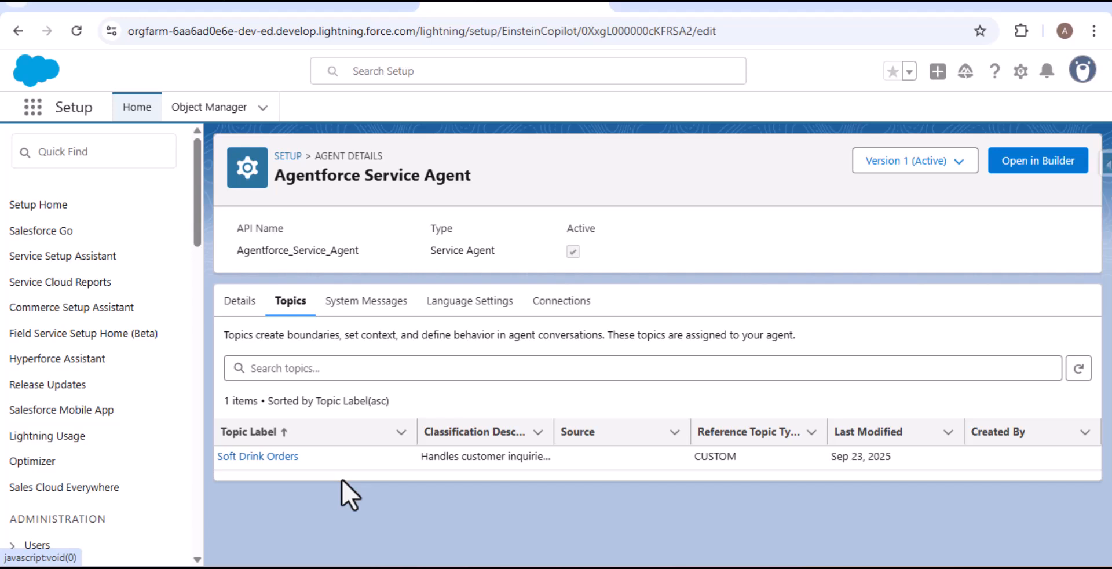
pyautogui.click(359, 305)
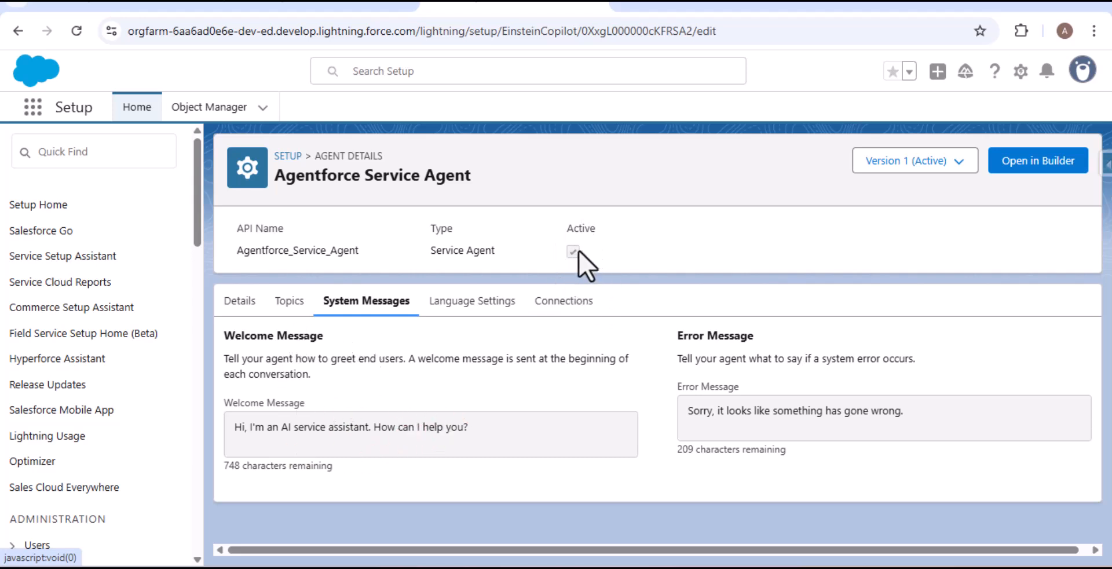
# Open the Agentforce Service Agent in Agentforce Builder and deactivate it
pyautogui.click(1034, 165)
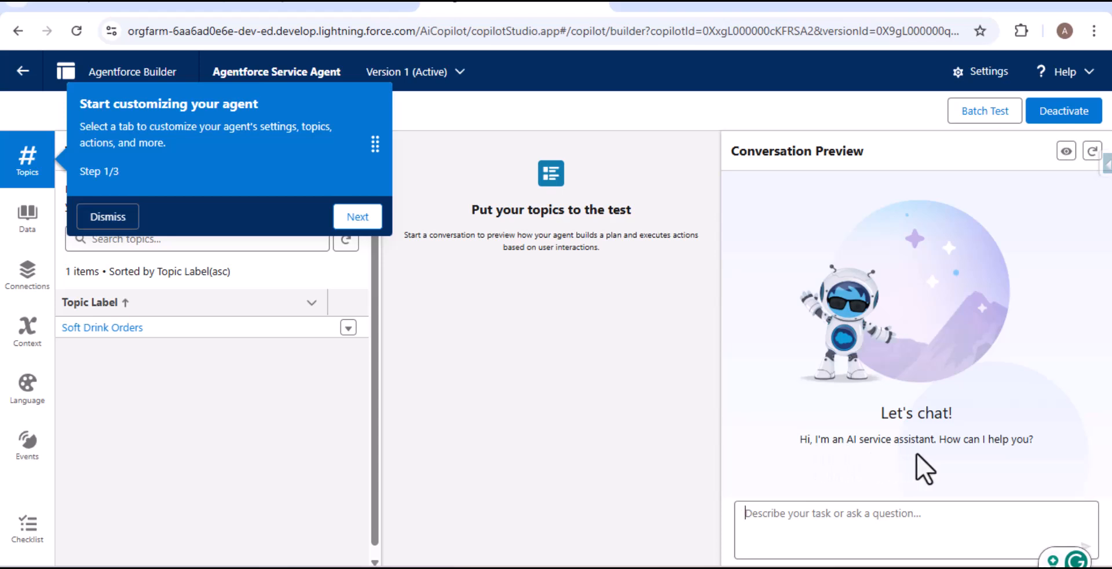
pyautogui.click(1053, 125)
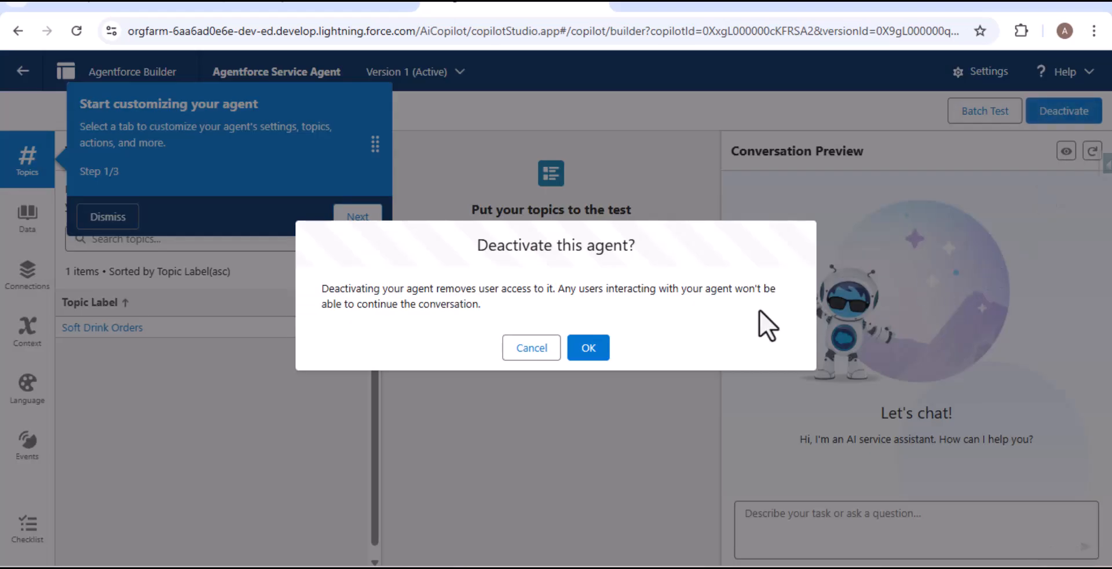
pyautogui.click(594, 347)
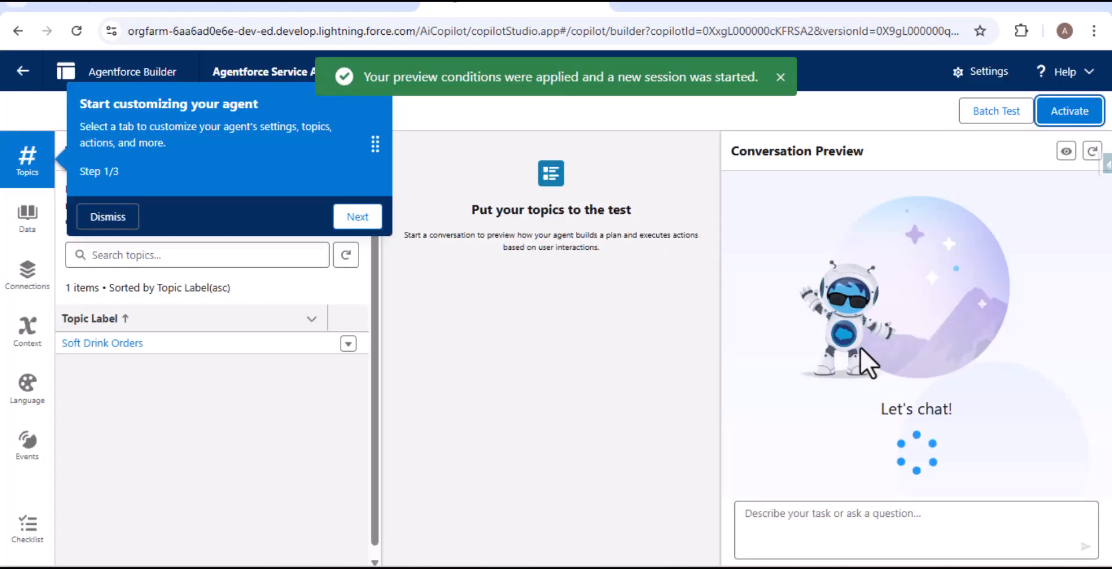
# Return to the Agentforce Service Agent's setup page and check whether its system messages and details are editable
pyautogui.click(18, 31)
pyautogui.click(635, 135)
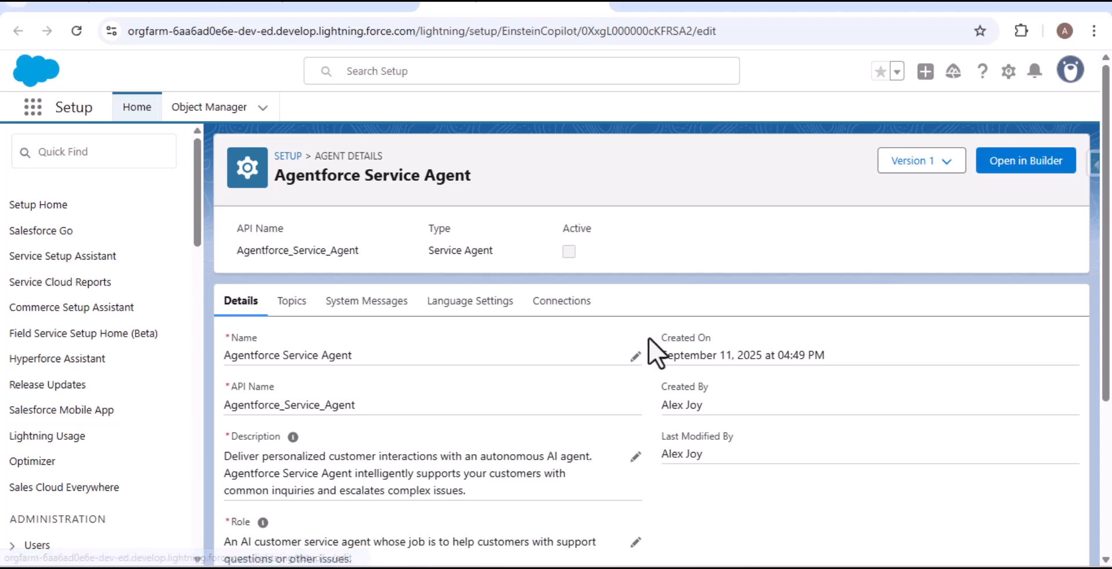
pyautogui.click(350, 310)
pyautogui.click(232, 301)
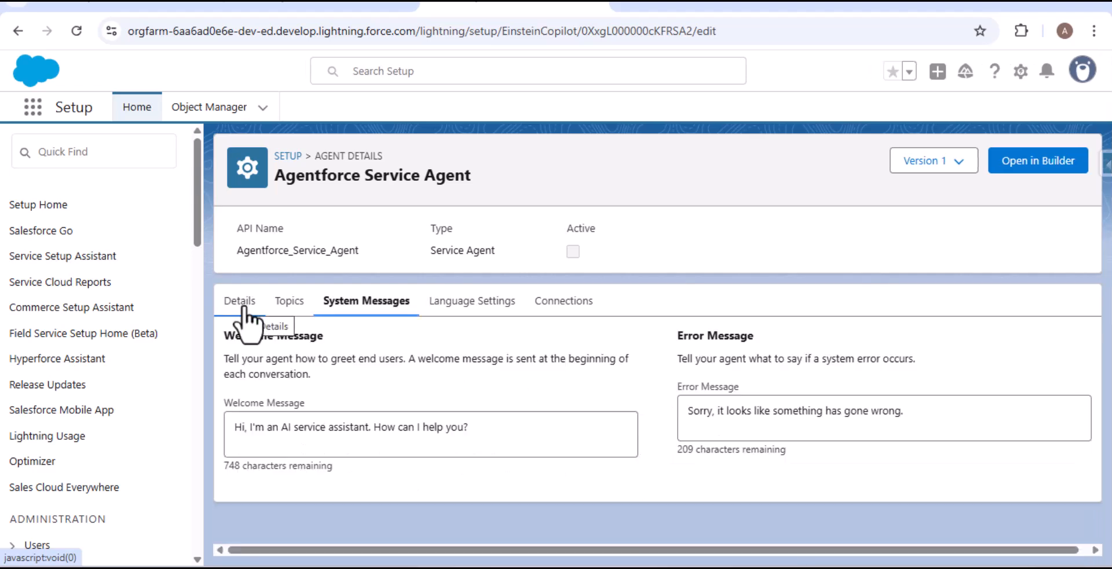
pyautogui.click(244, 307)
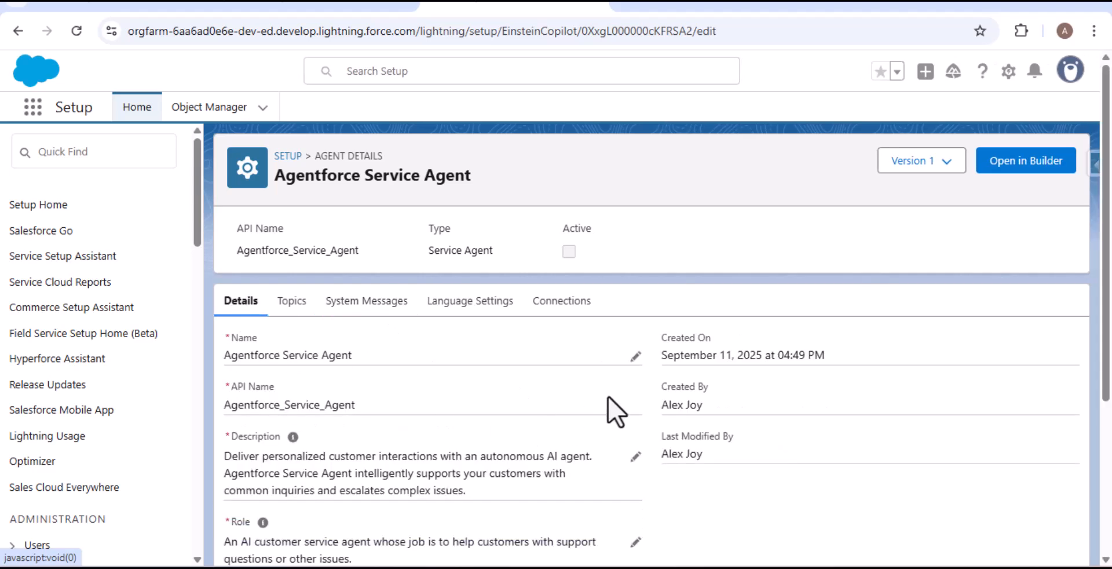
# Replace the Agentforce Service Agent's welcome message with "Hello...! How Can I Help You?" and save the change
pyautogui.click(636, 355)
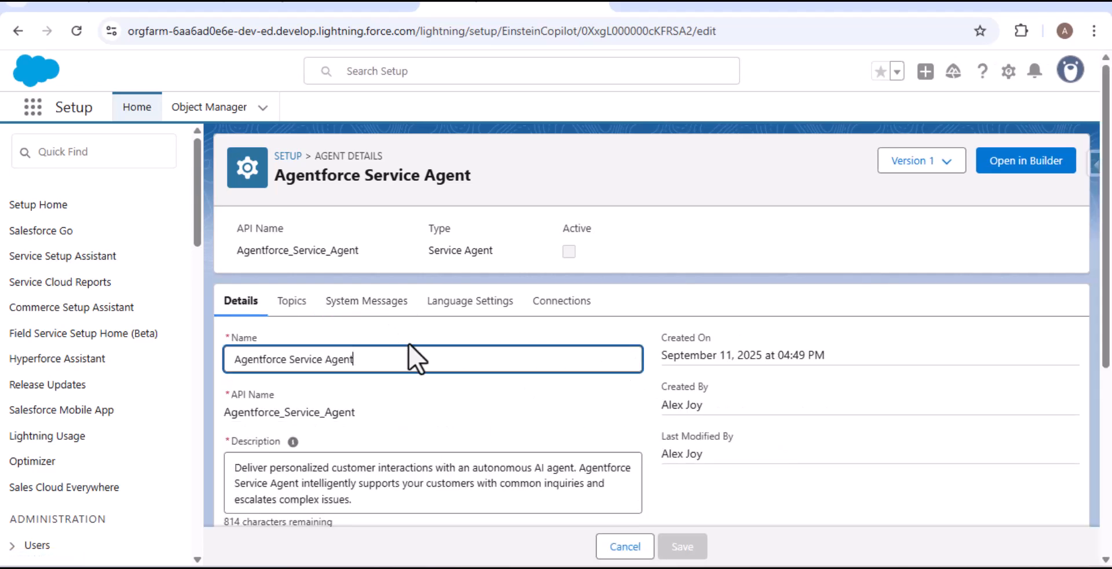
pyautogui.click(387, 306)
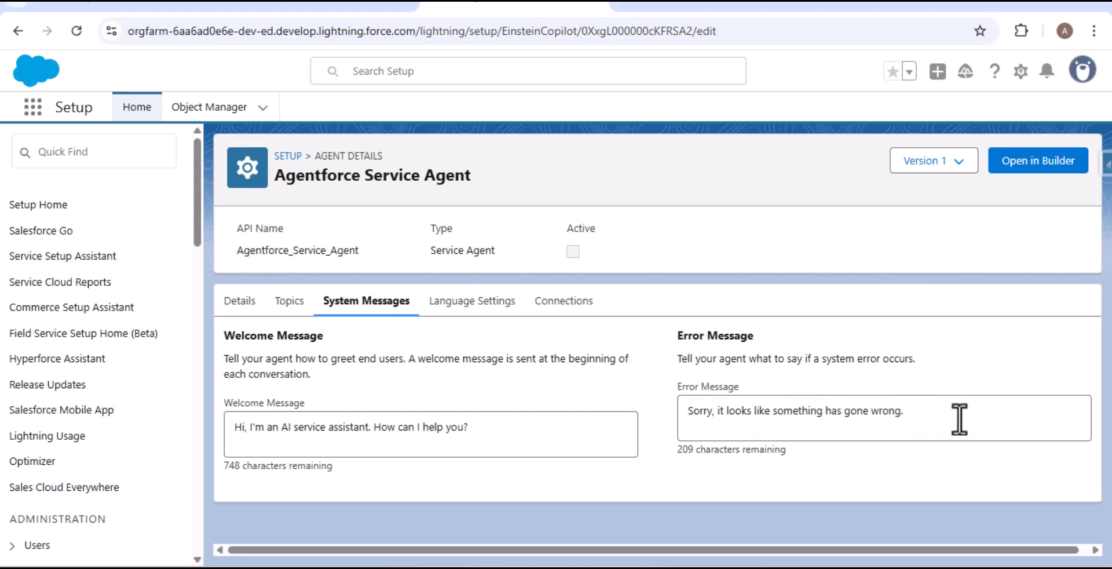
pyautogui.moveTo(466, 427); pyautogui.dragTo(215, 424)
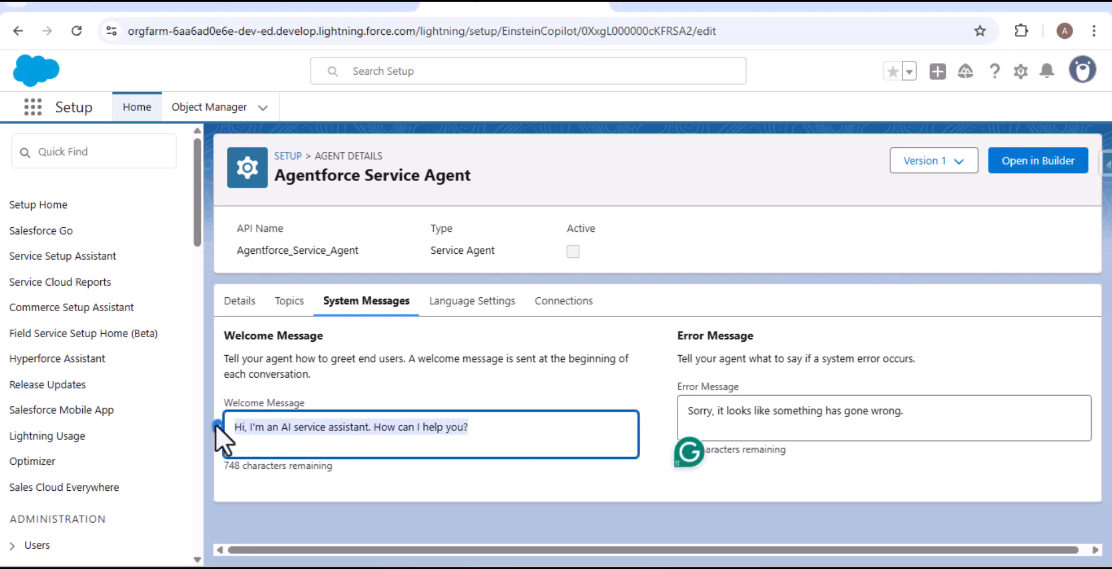
pyautogui.write('Hello')
pyautogui.press('BackSpace')
pyautogui.write('...! How Can I Help You?')
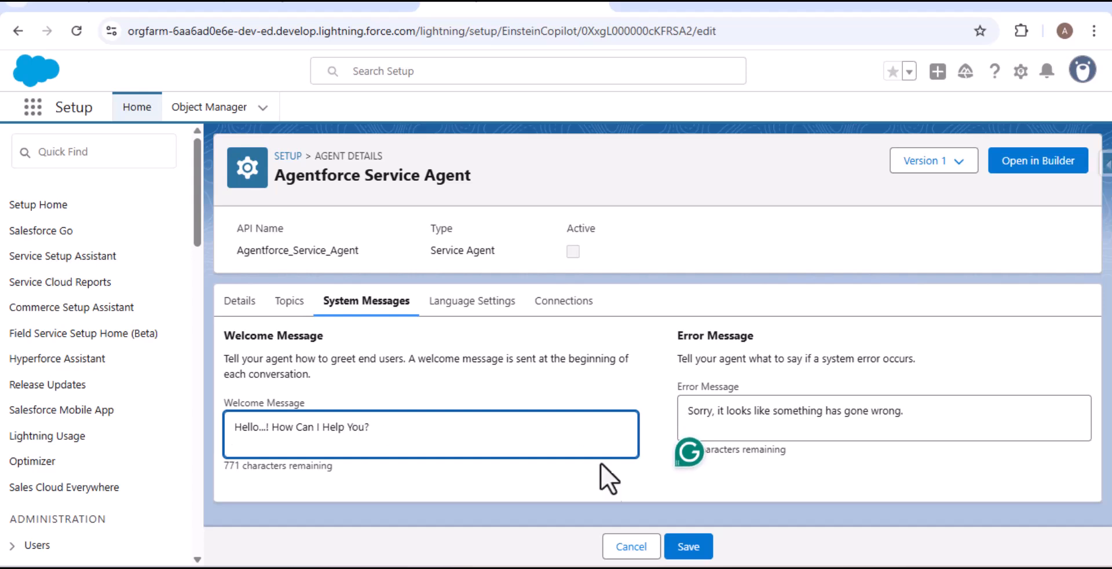
pyautogui.click(689, 541)
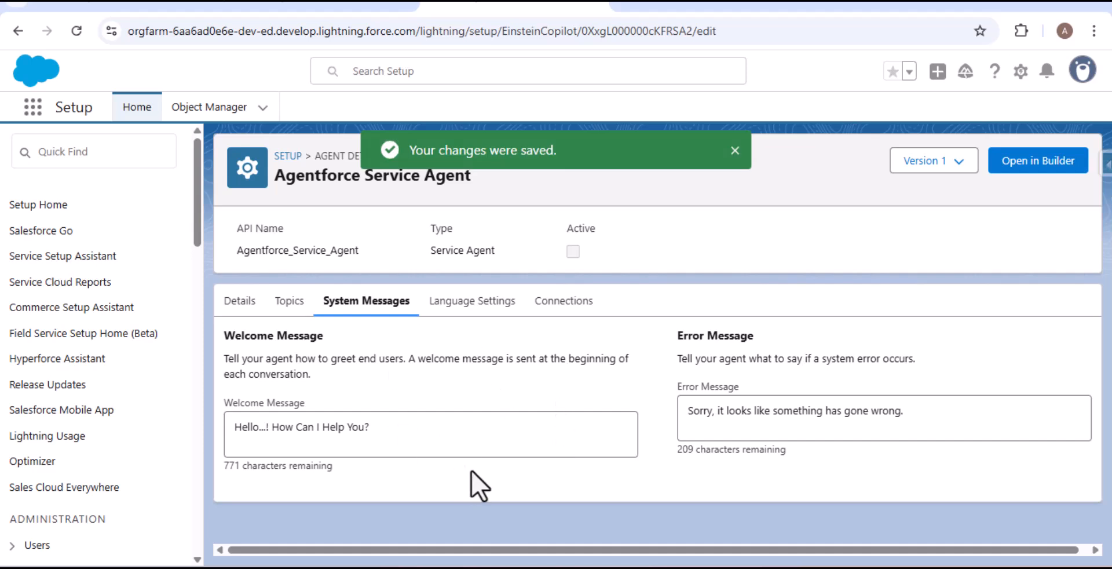
# Check the welcome message in the service agent's Agentforce Builder conversation preview, and return to the agent's setup page
pyautogui.click(1022, 167)
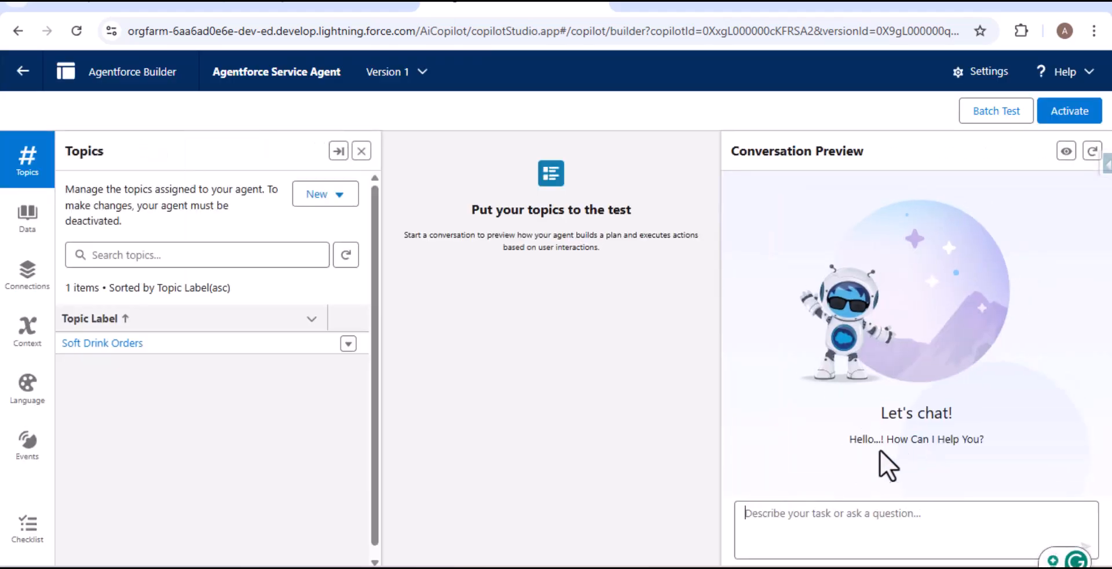
pyautogui.press('F5')
pyautogui.click(636, 137)
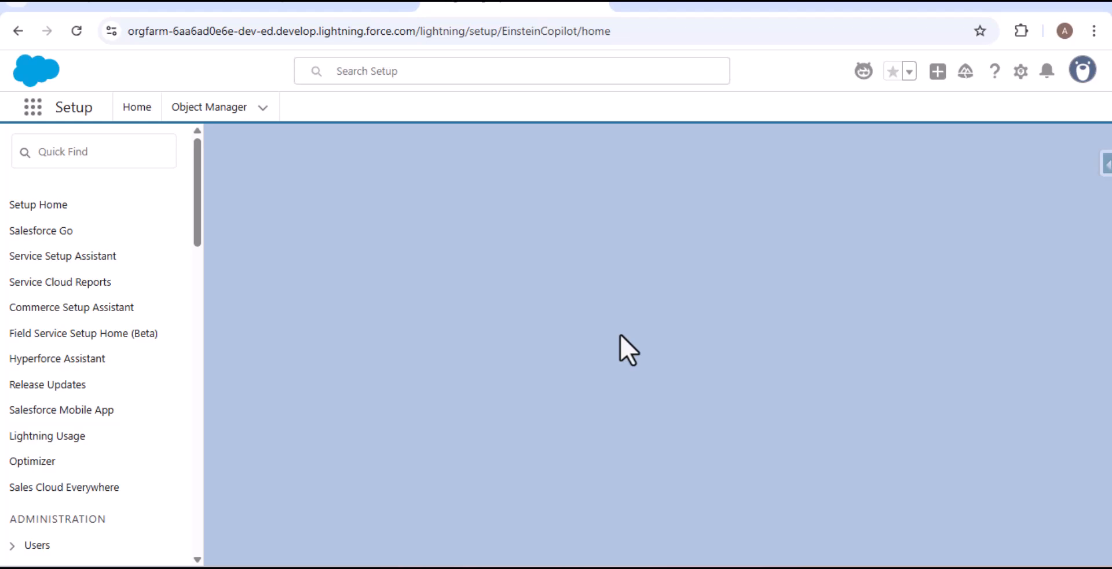
pyautogui.scroll(-10, 498, 366)
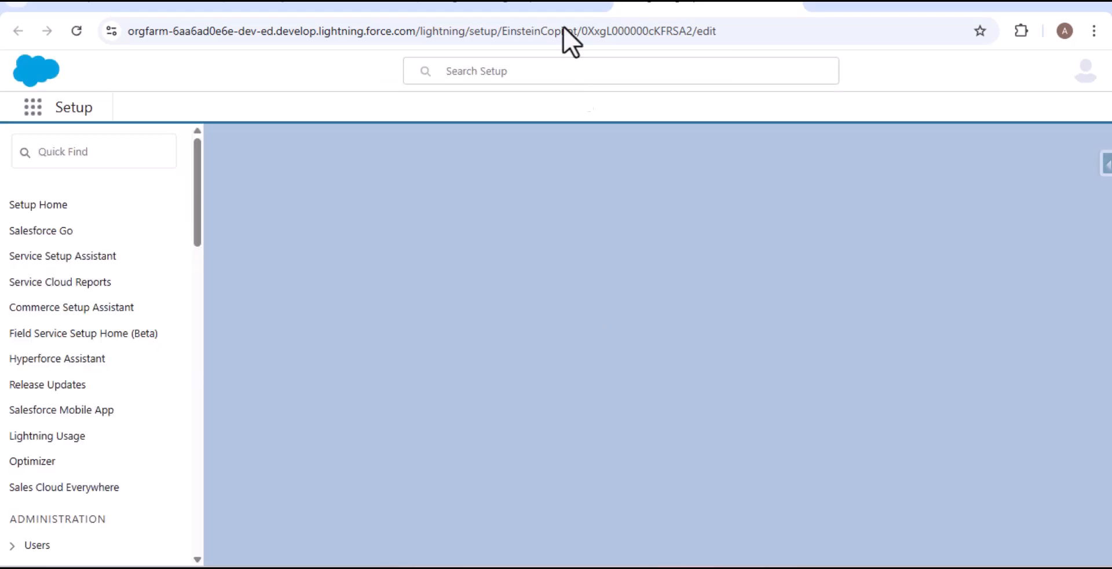
pyautogui.click(538, 2)
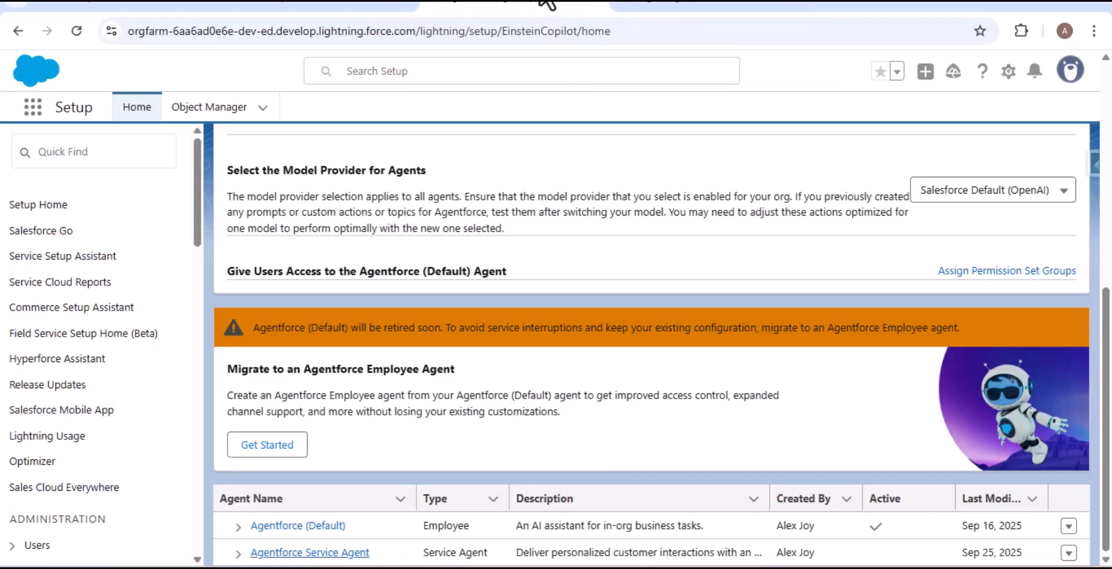
pyautogui.click(598, 2)
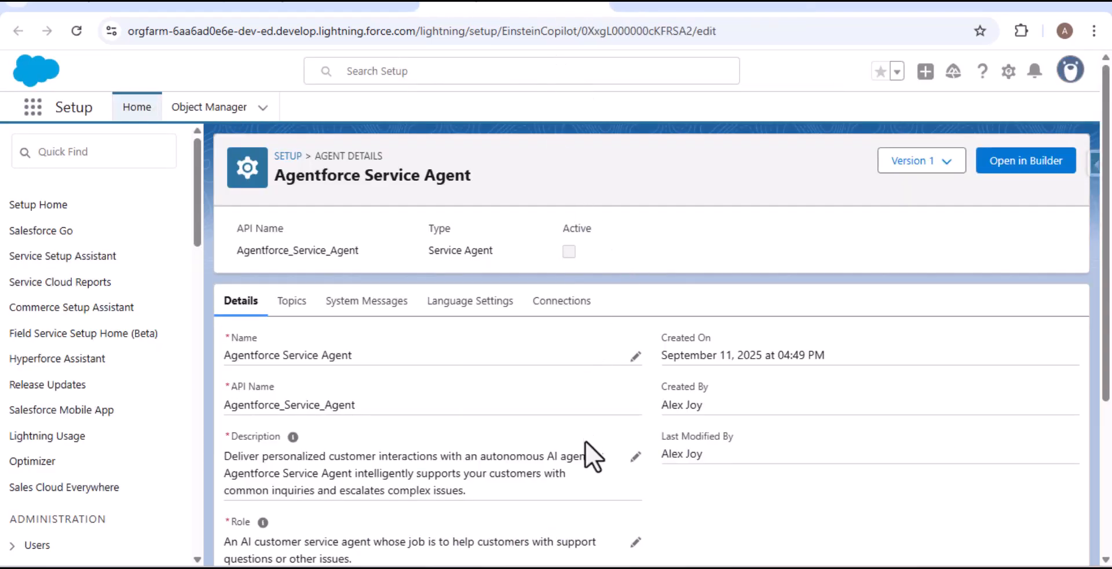
# Review the service agent's default language and tone, and check whether they are editable in Setup
pyautogui.click(465, 310)
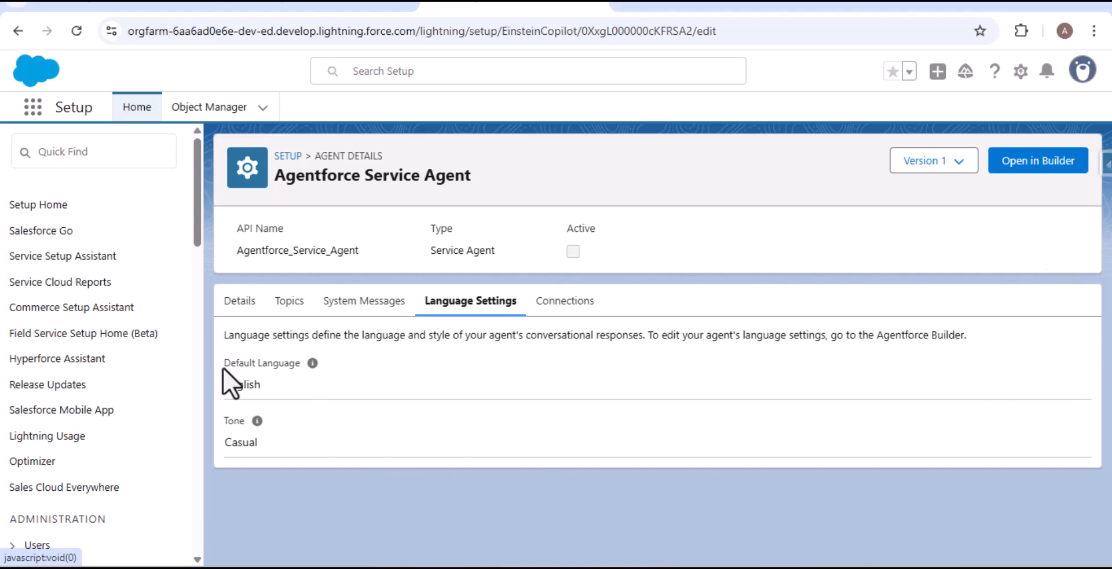
pyautogui.click(293, 387)
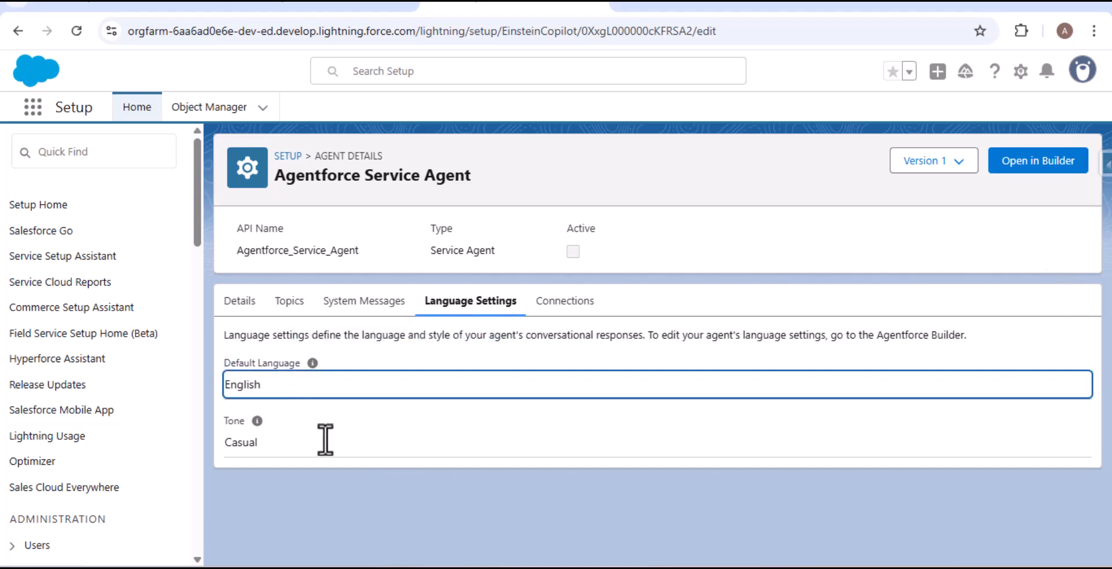
pyautogui.click(292, 440)
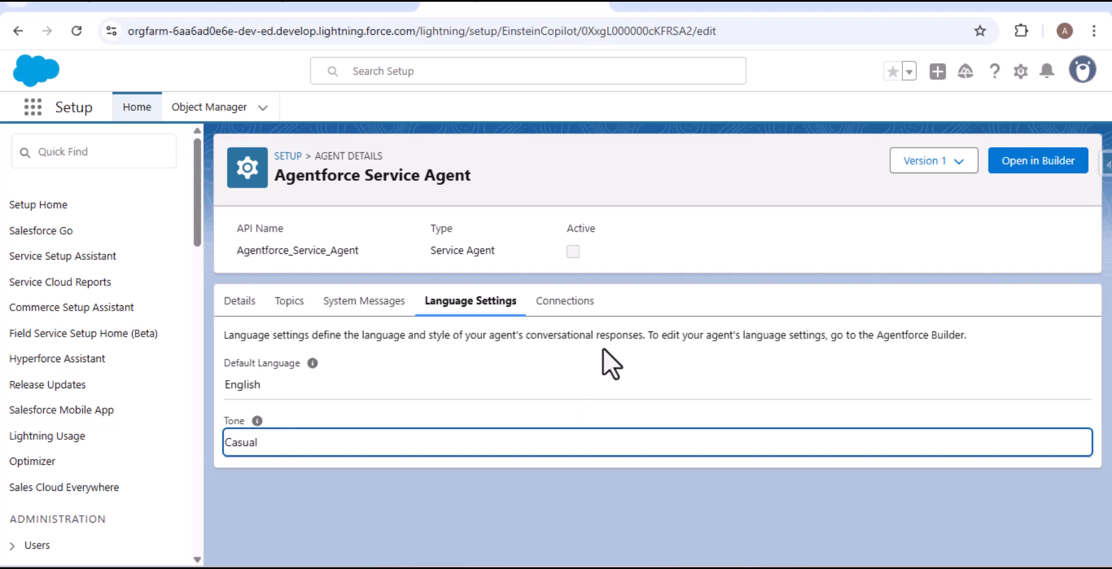
# Review the service agent's connections, including adaptive response formats, inbound Omni-Channel flows and connection deployments
pyautogui.click(577, 312)
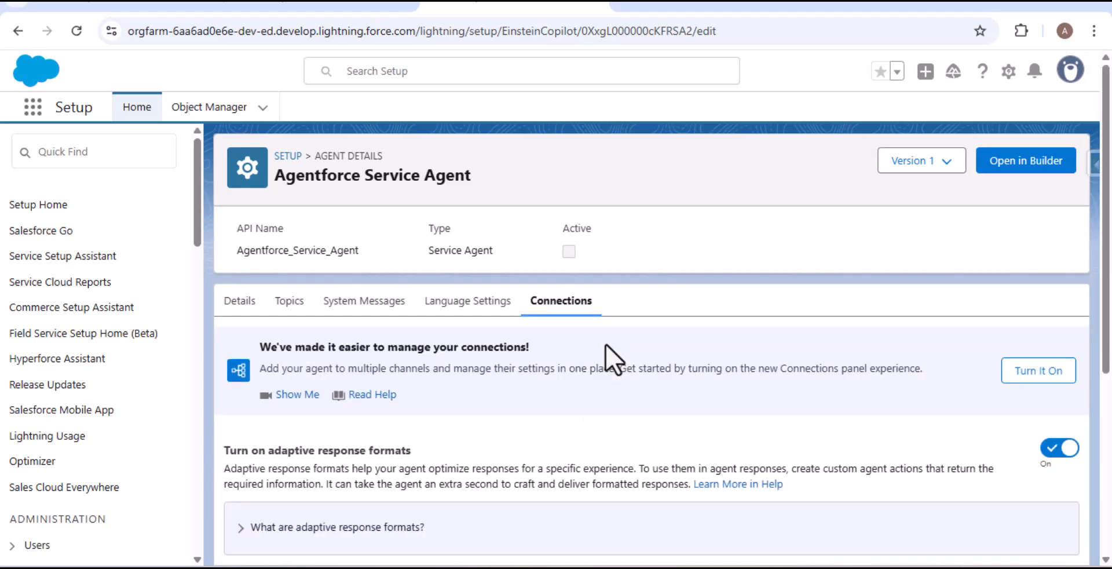
pyautogui.scroll(-5, 558, 350)
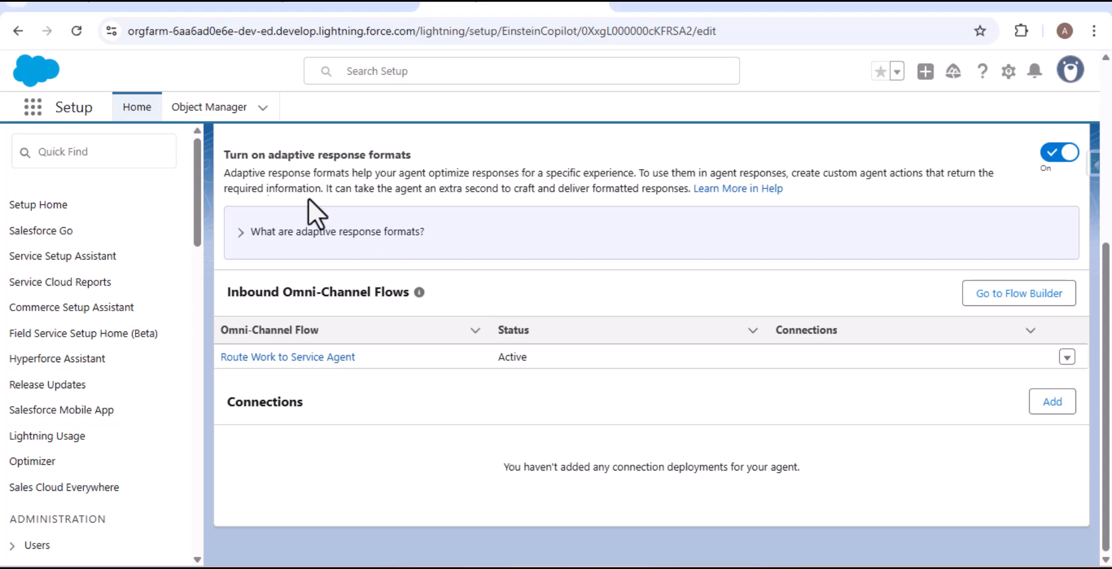
pyautogui.scroll(5, 348, 224)
# Review the language settings of Agentforce (Default) for comparison, and return to the service agent's setup page
pyautogui.click(329, 5)
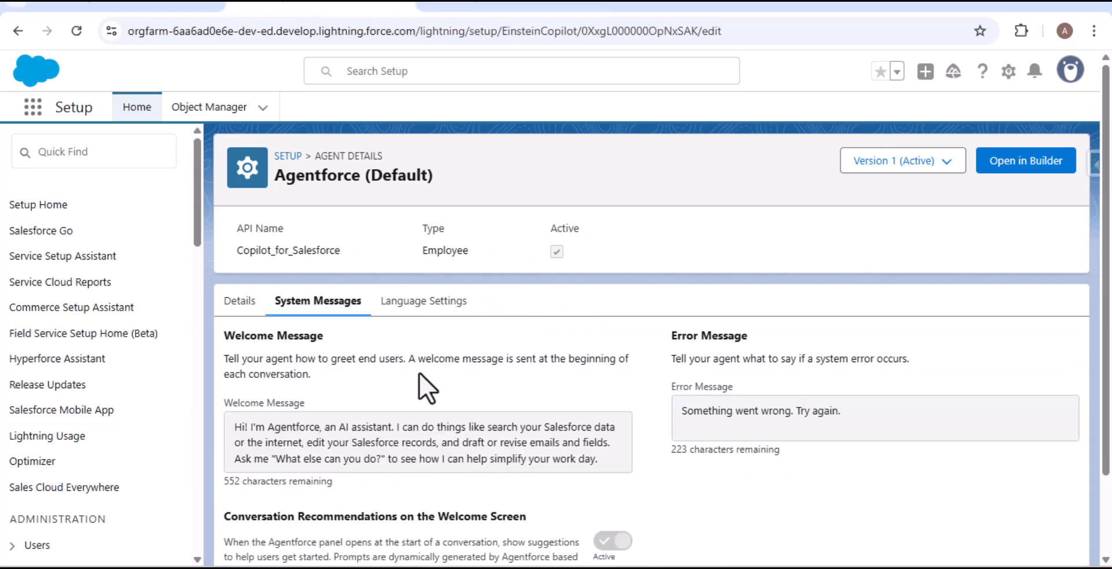
pyautogui.click(401, 310)
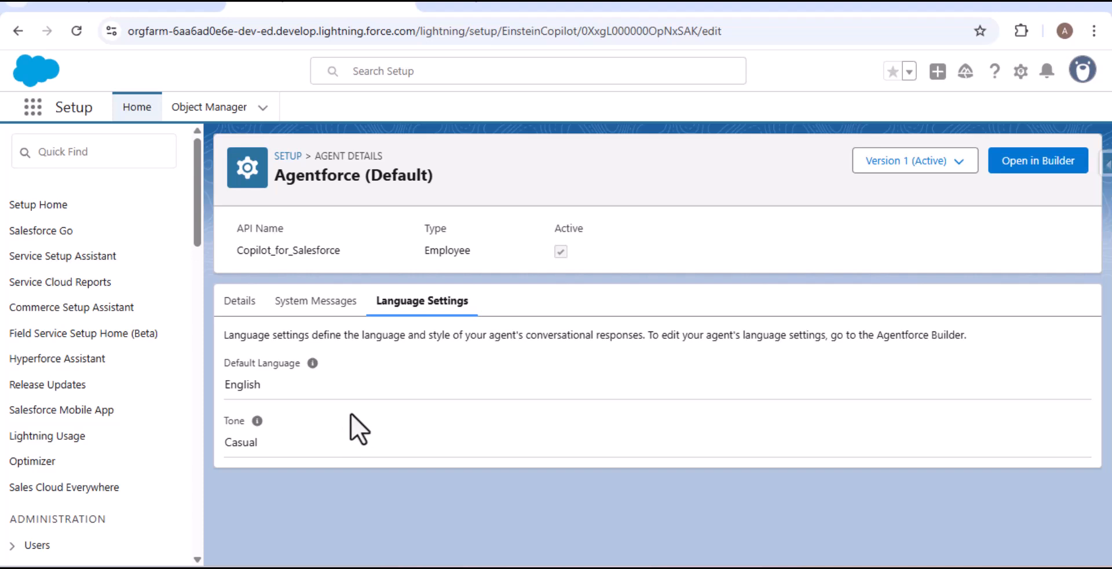
pyautogui.click(514, 6)
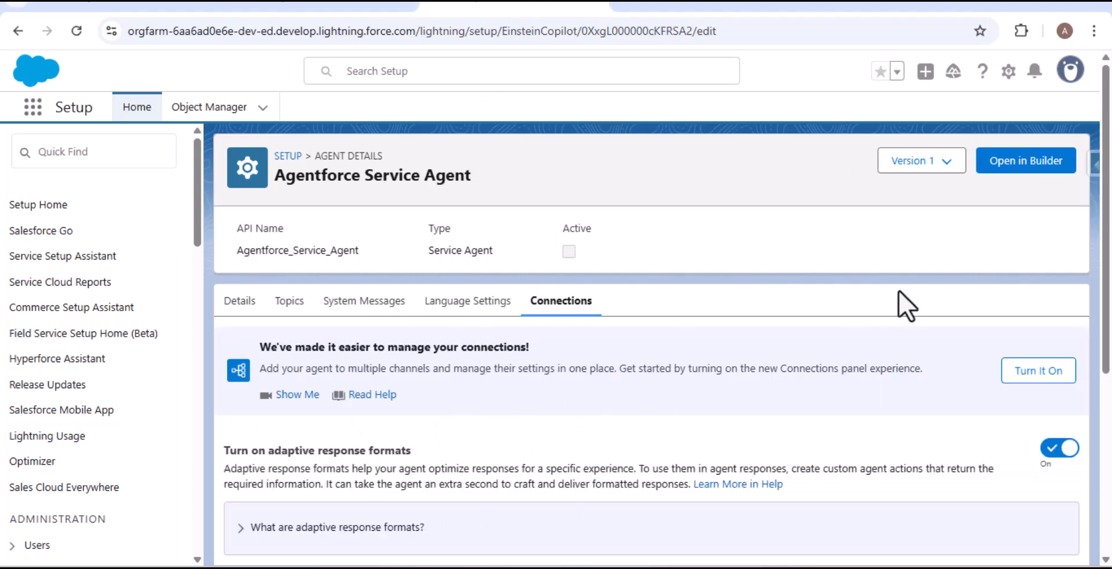
# Open the service agent in Agentforce Builder and examine its default language, available languages and tone options
pyautogui.click(1027, 166)
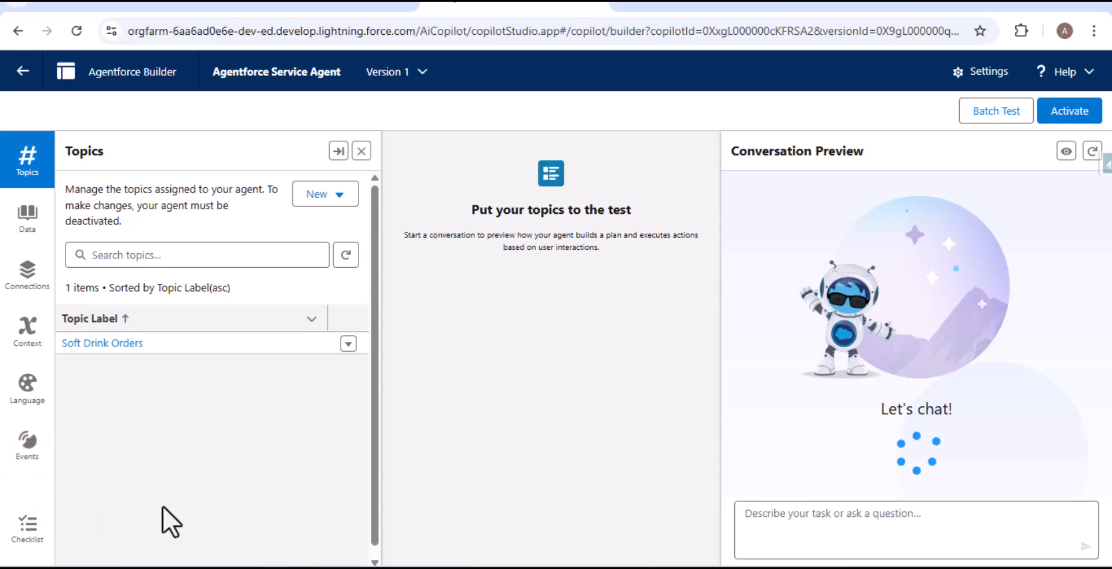
pyautogui.click(25, 394)
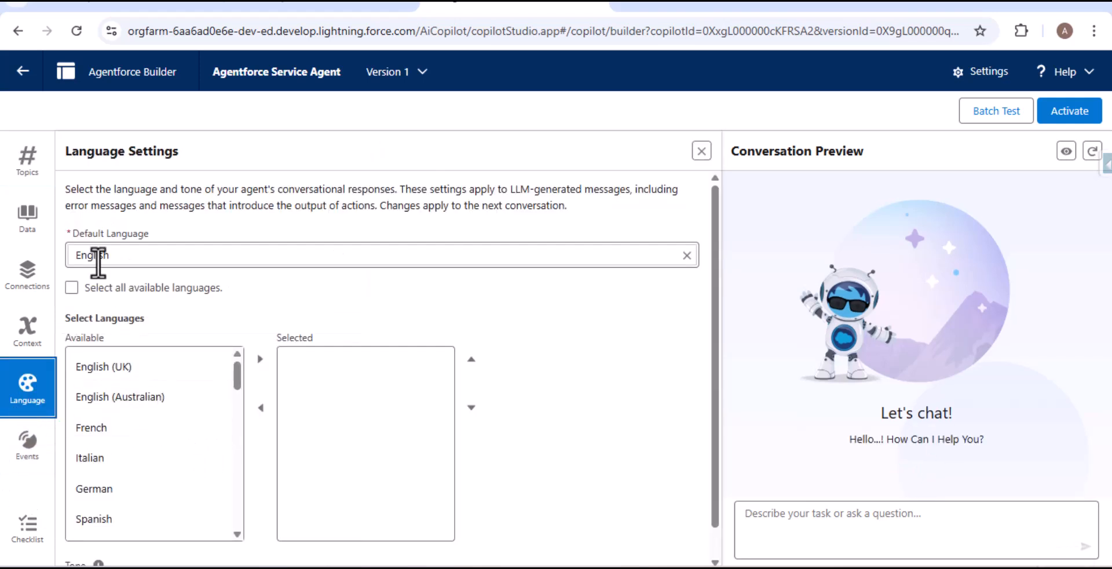
pyautogui.scroll(-2, 149, 409)
pyautogui.scroll(2, 148, 409)
pyautogui.scroll(-1, 553, 434)
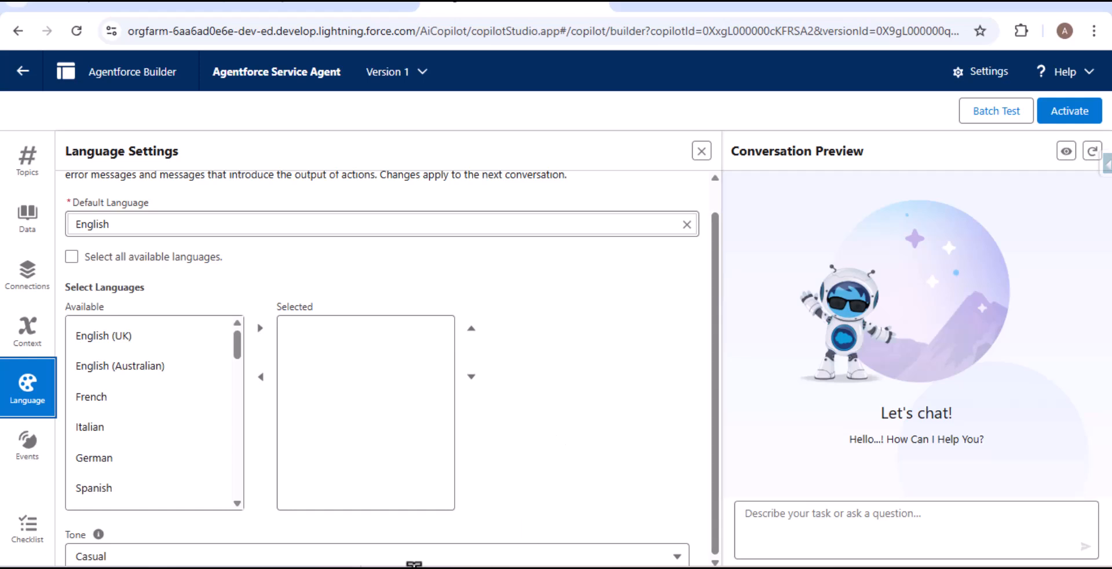
pyautogui.scroll(-2, 425, 525)
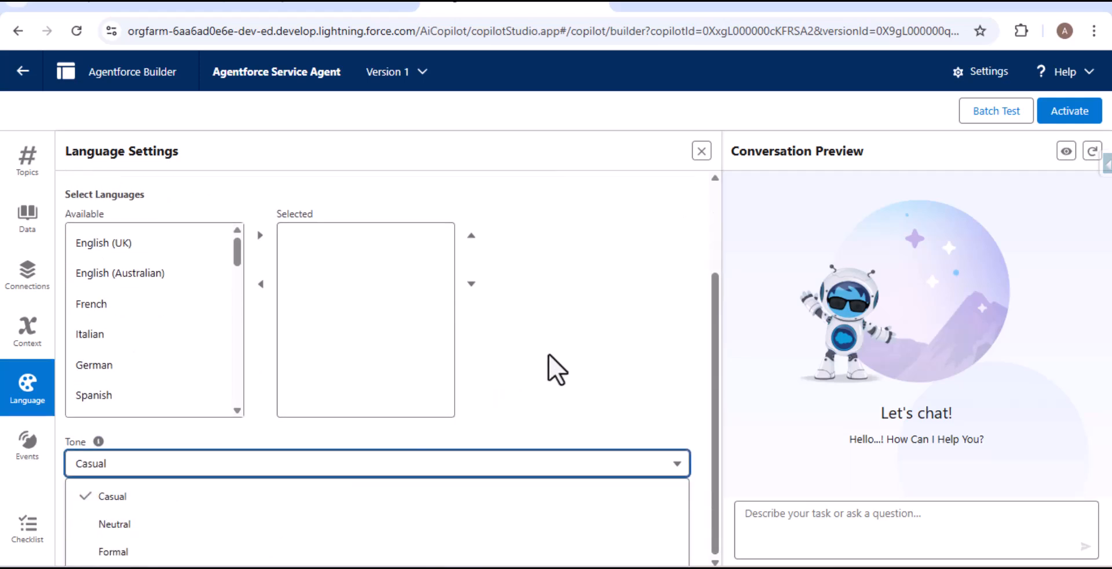
pyautogui.scroll(2, 548, 354)
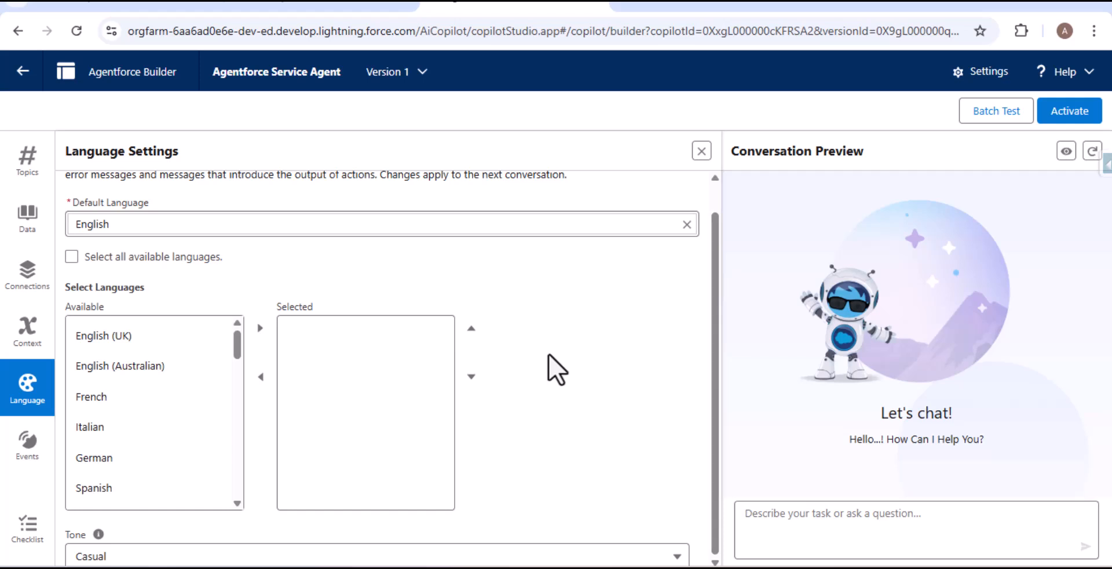
# Revisit Agentforce (Default)'s language settings, and exit the service agent's Builder to the Agentforce agents page in Setup
pyautogui.click(320, 3)
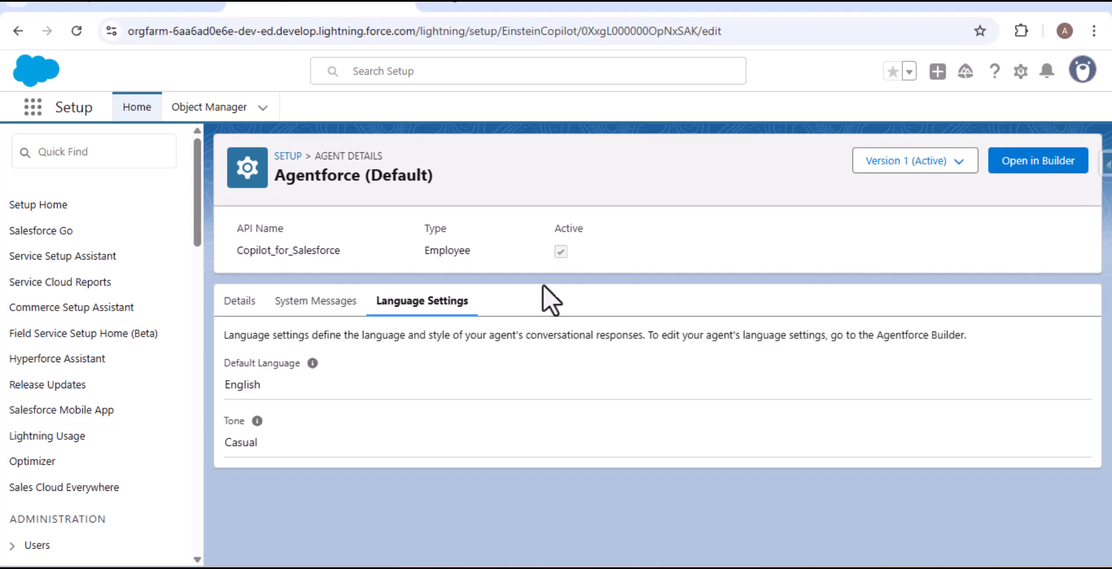
pyautogui.click(471, 8)
pyautogui.click(23, 70)
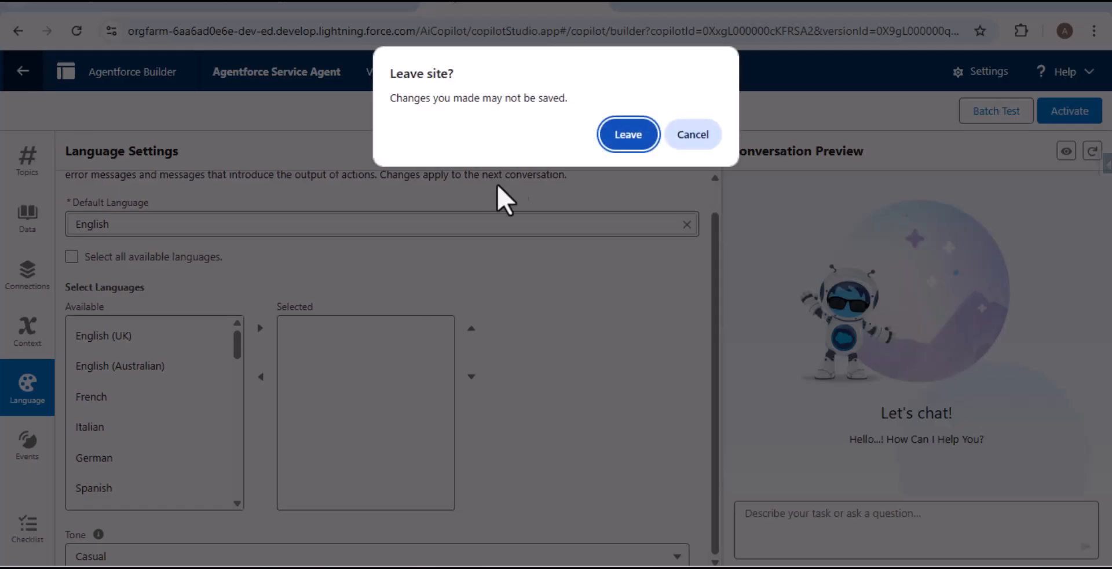
pyautogui.click(619, 131)
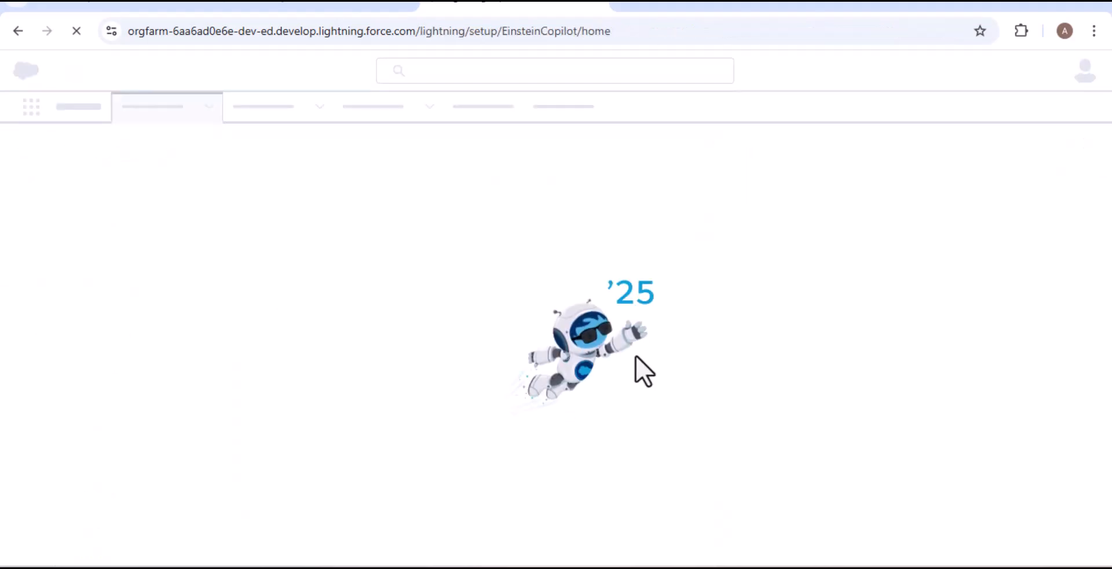